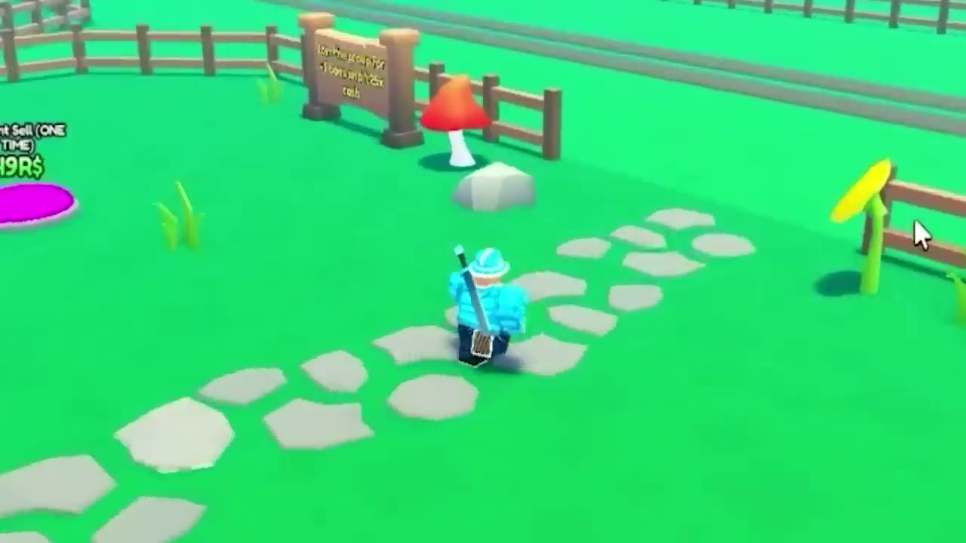
{"action": "key", "text": "w"}
{"action": "key", "text": "space"}
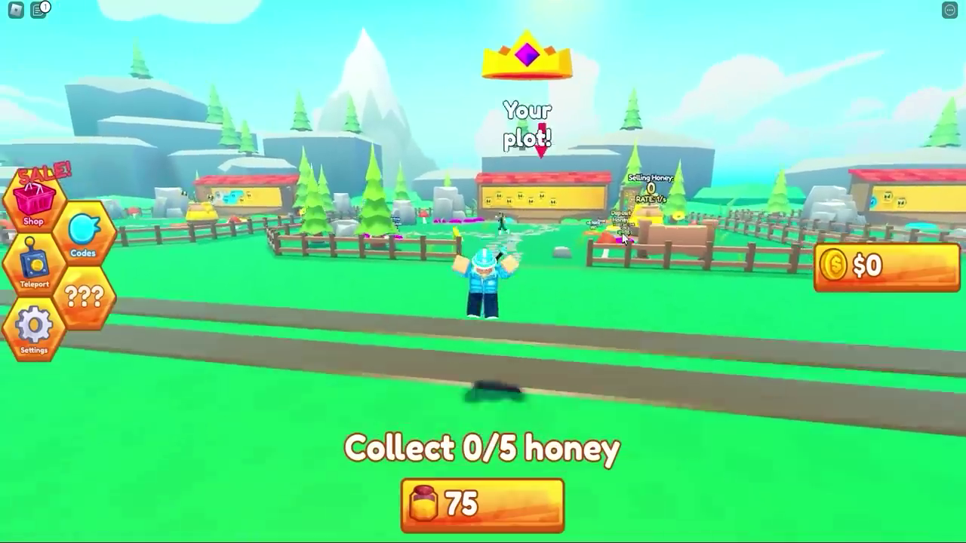
{"action": "key", "text": "a"}
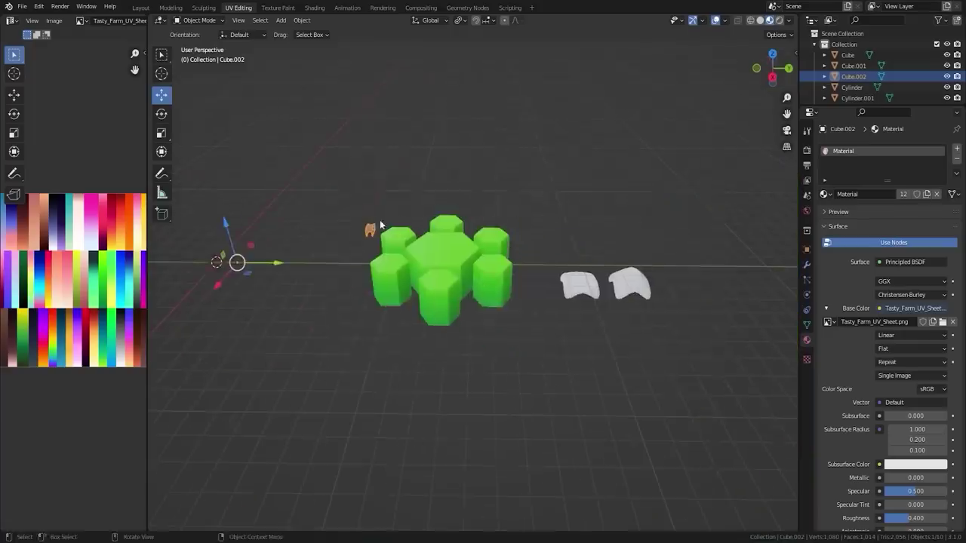
{"action": "key", "text": "a"}
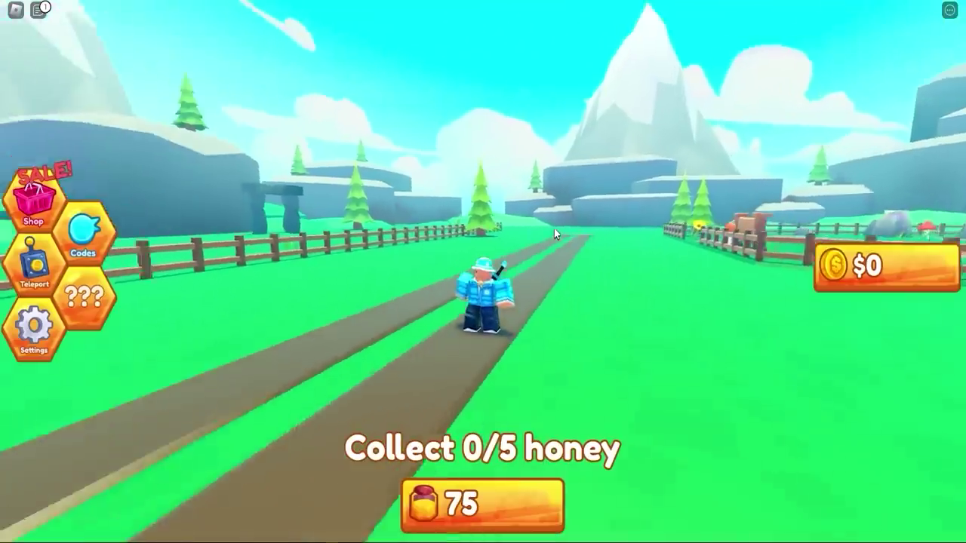
{"action": "key", "text": "w"}
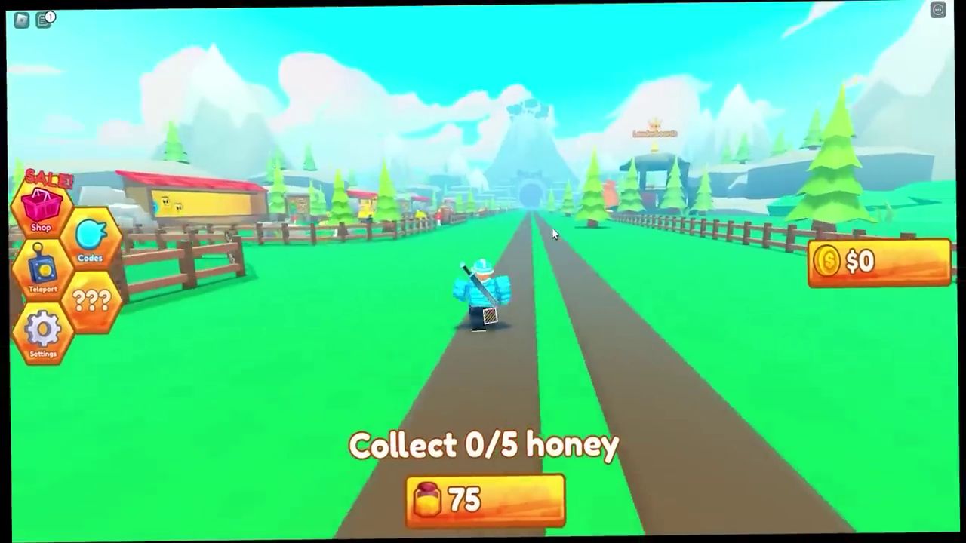
{"action": "key", "text": "w"}
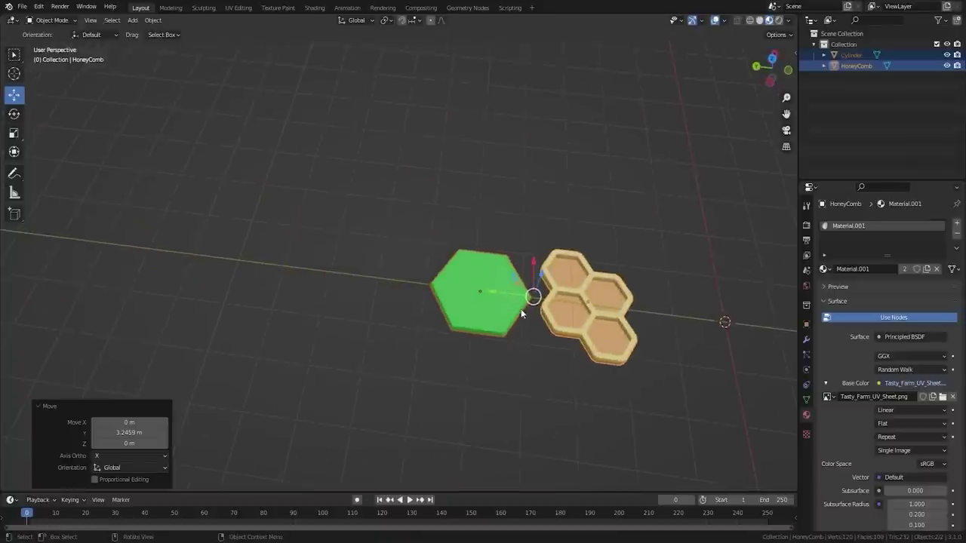
- Select only the four-cell honeycomb mesh and examine its shape beside the green hexagon
{"action": "scroll", "coordinate": [521, 309], "scroll_direction": "up", "scroll_amount": 4}
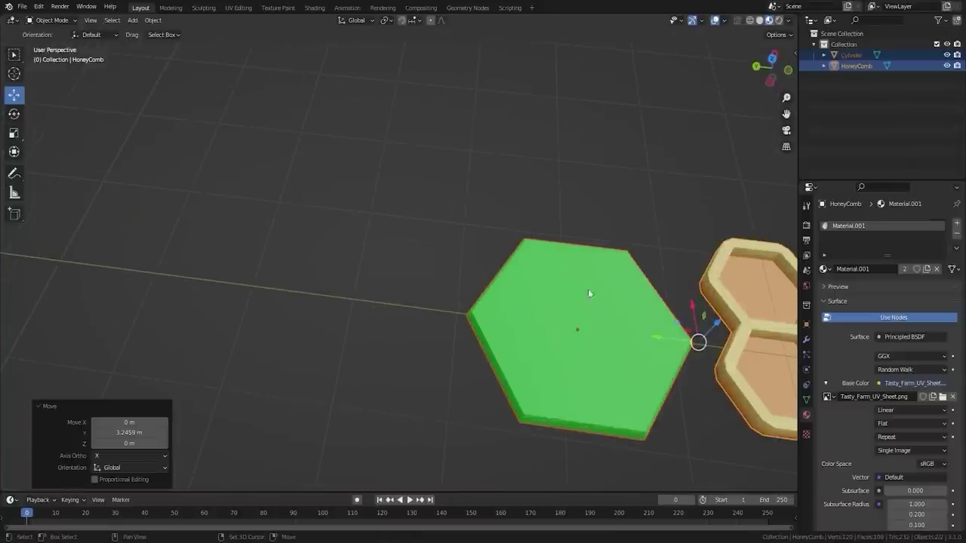
{"action": "scroll", "coordinate": [588, 292], "scroll_direction": "down", "scroll_amount": 4}
{"action": "left_click", "coordinate": [543, 312]}
{"action": "middle_click_drag", "start_coordinate": [543, 312], "coordinate": [574, 302]}
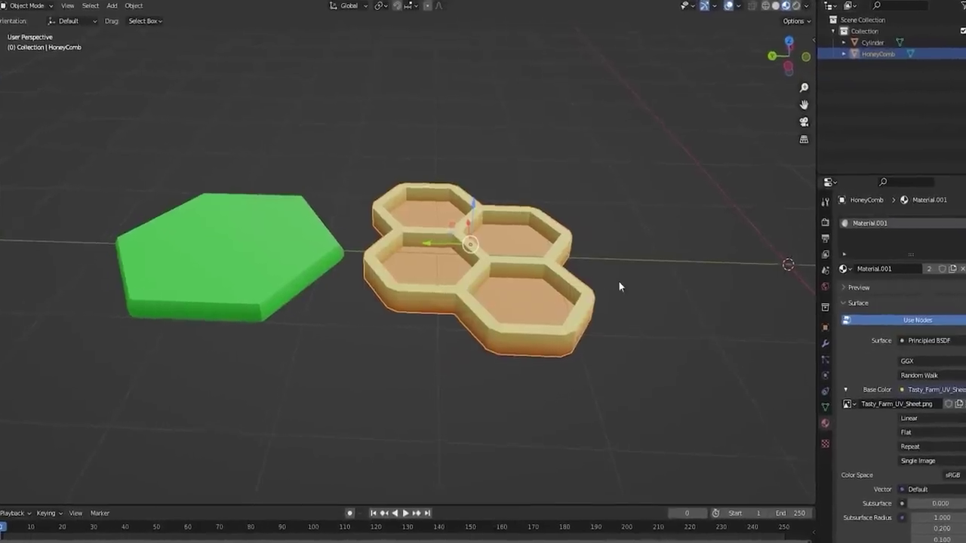
{"action": "middle_click_drag", "start_coordinate": [619, 287], "coordinate": [458, 280], "text": "shift"}
{"action": "scroll", "coordinate": [458, 280], "scroll_direction": "down", "scroll_amount": 2}
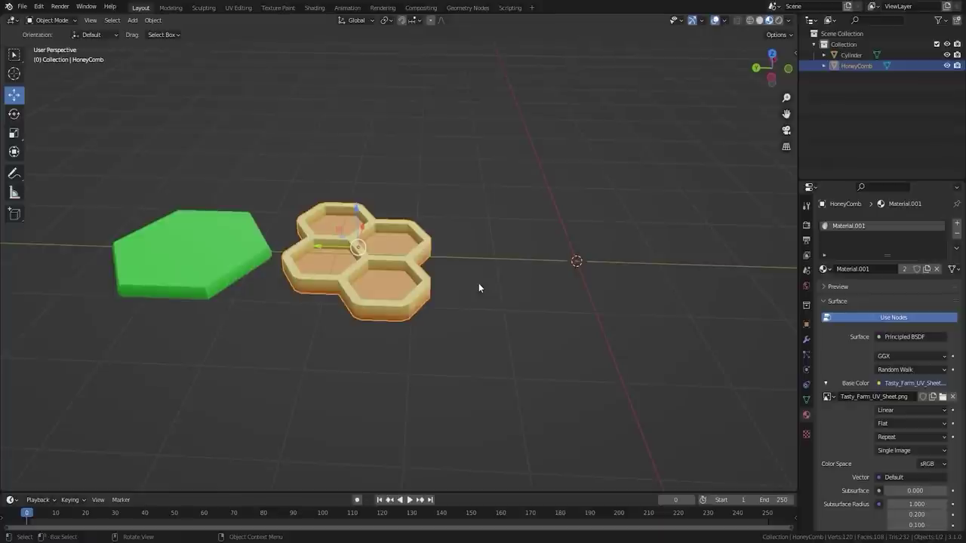
{"action": "scroll", "coordinate": [479, 288], "scroll_direction": "down", "scroll_amount": 2}
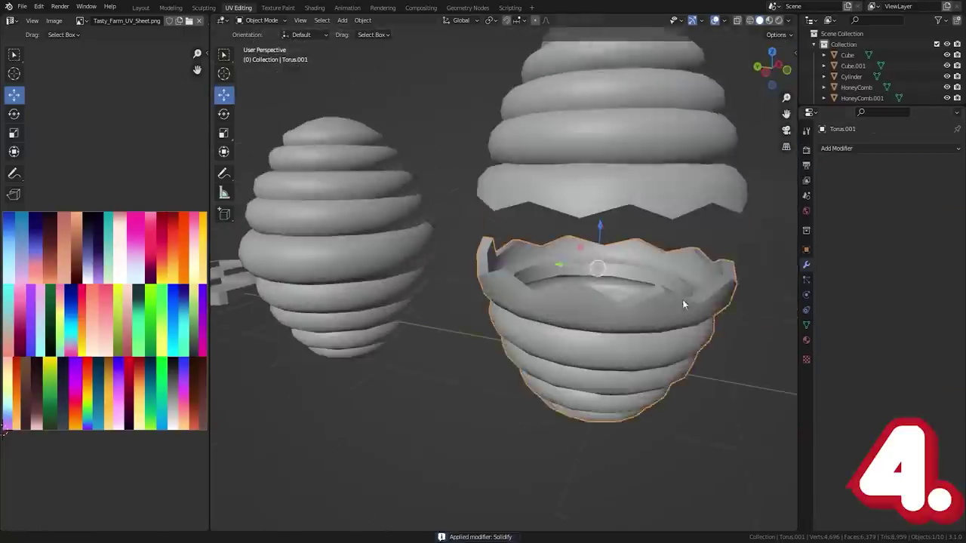
- Add a Solidify modifier to give the jagged shell halves of the broken hive thickness
{"action": "left_click", "coordinate": [868, 147]}
{"action": "left_click", "coordinate": [754, 321]}
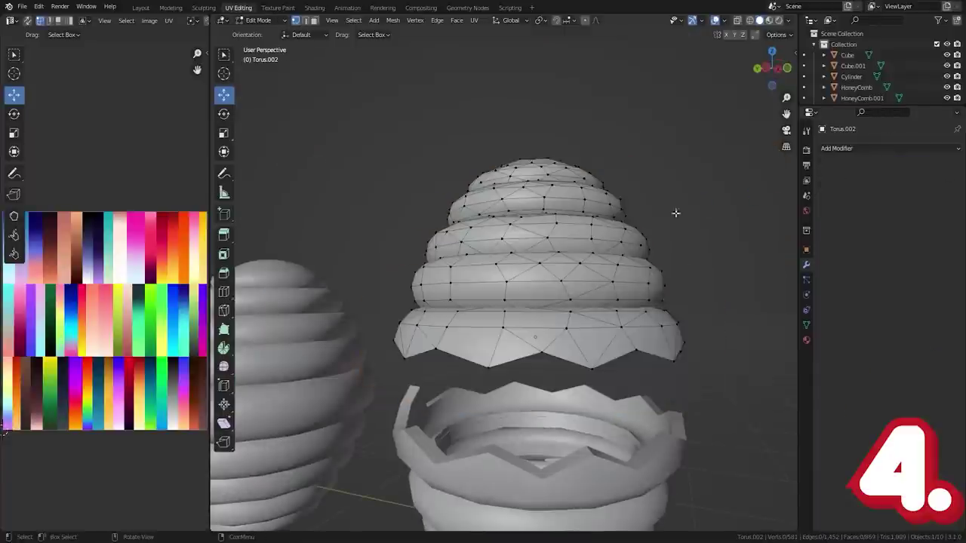
{"action": "left_click", "coordinate": [869, 148]}
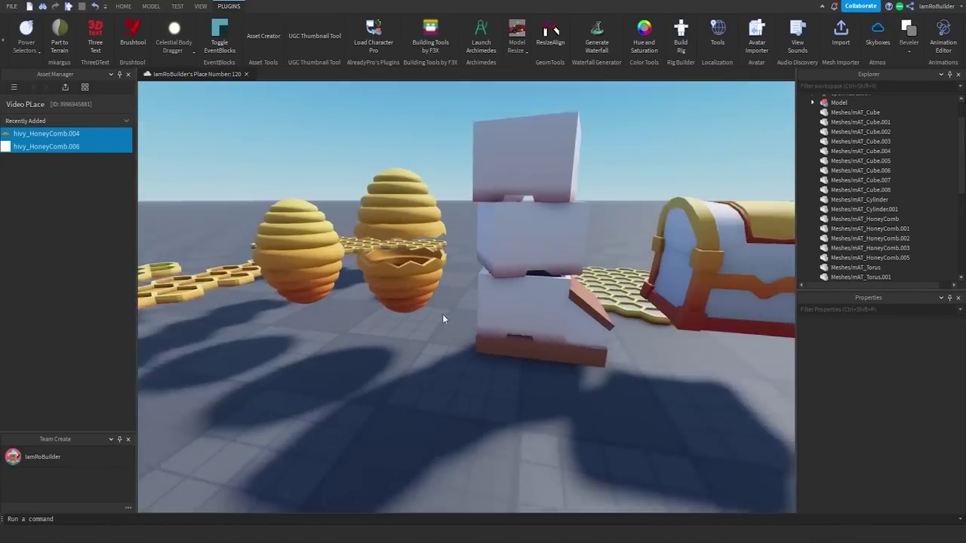
- Look over the imported hives, chest and honeycomb meshes, framing the tall Meshes/mAT_Cylinder.001 part
{"action": "left_click", "coordinate": [442, 332]}
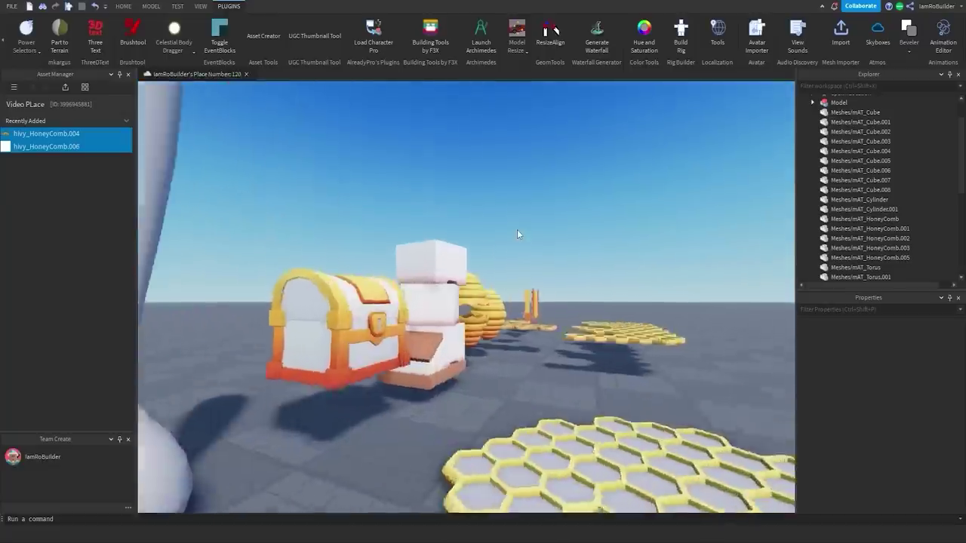
{"action": "scroll", "coordinate": [517, 230], "scroll_direction": "up", "scroll_amount": 3}
{"action": "scroll", "coordinate": [517, 229], "scroll_direction": "down", "scroll_amount": 5}
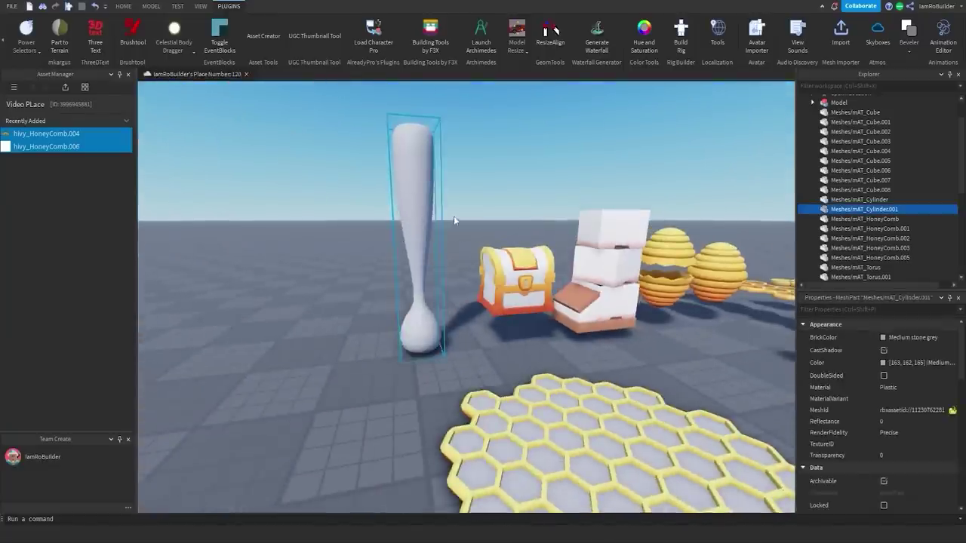
{"action": "scroll", "coordinate": [454, 216], "scroll_direction": "up", "scroll_amount": 3}
{"action": "key", "text": "f"}
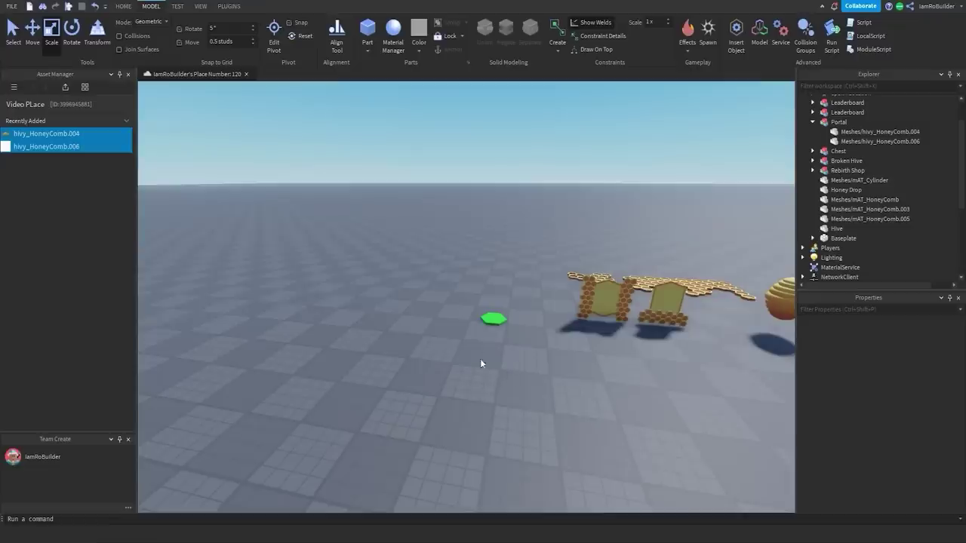
- Duplicate the small green hexagon mesh and place the copy on open baseplate away from the other props
{"action": "right_click_drag", "start_coordinate": [481, 359], "coordinate": [501, 248]}
{"action": "scroll", "coordinate": [501, 249], "scroll_direction": "up", "scroll_amount": 3}
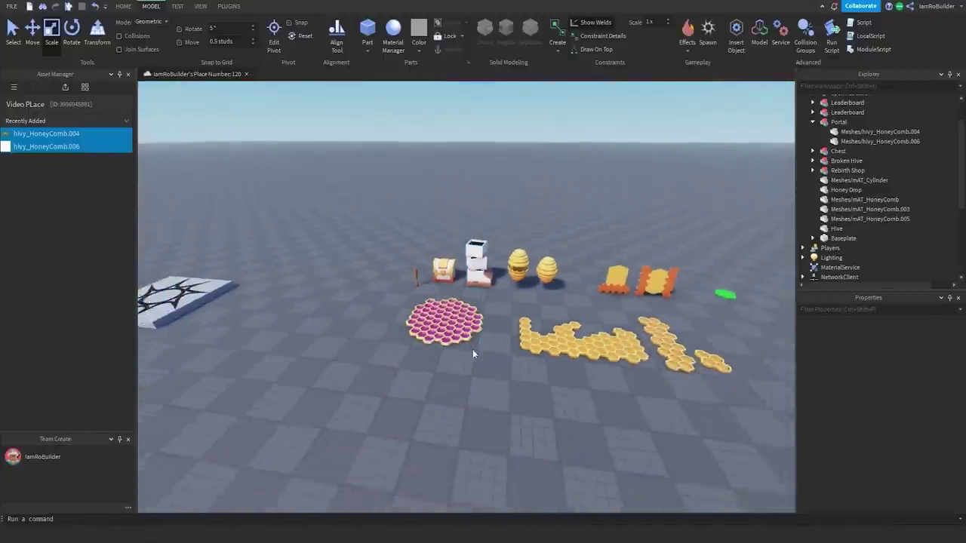
{"action": "scroll", "coordinate": [473, 349], "scroll_direction": "up", "scroll_amount": 5}
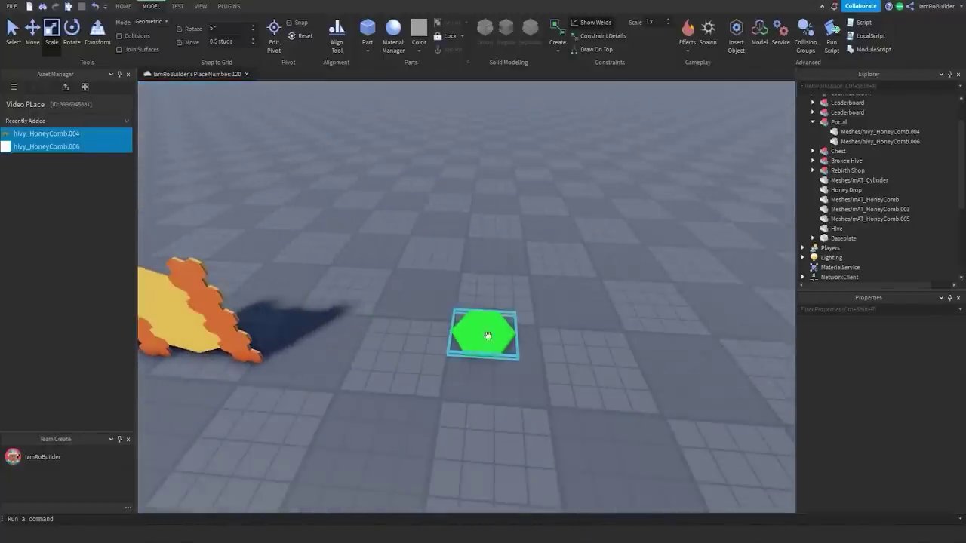
{"action": "left_click", "coordinate": [486, 336]}
{"action": "scroll", "coordinate": [487, 336], "scroll_direction": "down", "scroll_amount": 5}
{"action": "key", "text": "ctrl+d"}
{"action": "left_click_drag", "start_coordinate": [486, 317], "coordinate": [561, 406]}
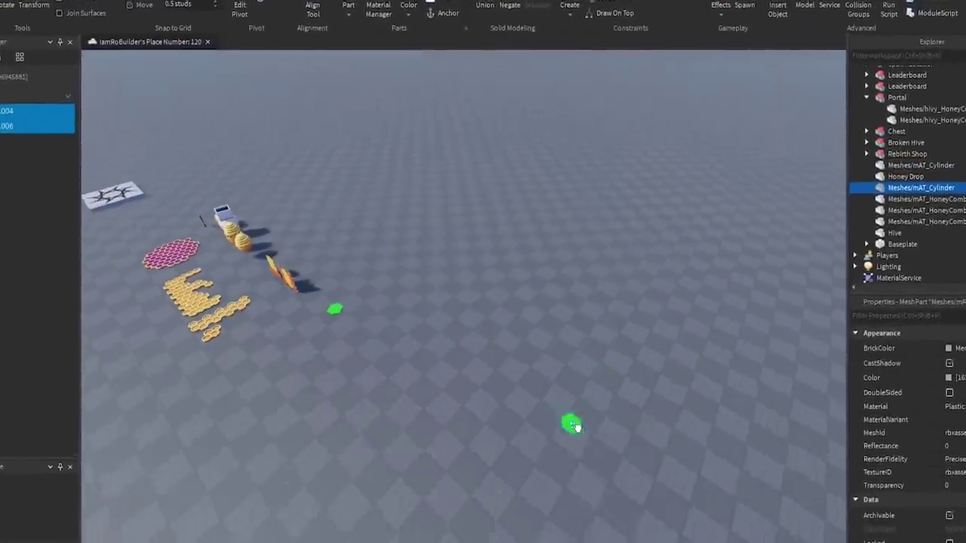
- Prepare the duplicated hexagon for scaling, frame it in the view and open its size for editing
{"action": "key", "text": "ctrl+3"}
{"action": "key", "text": "f"}
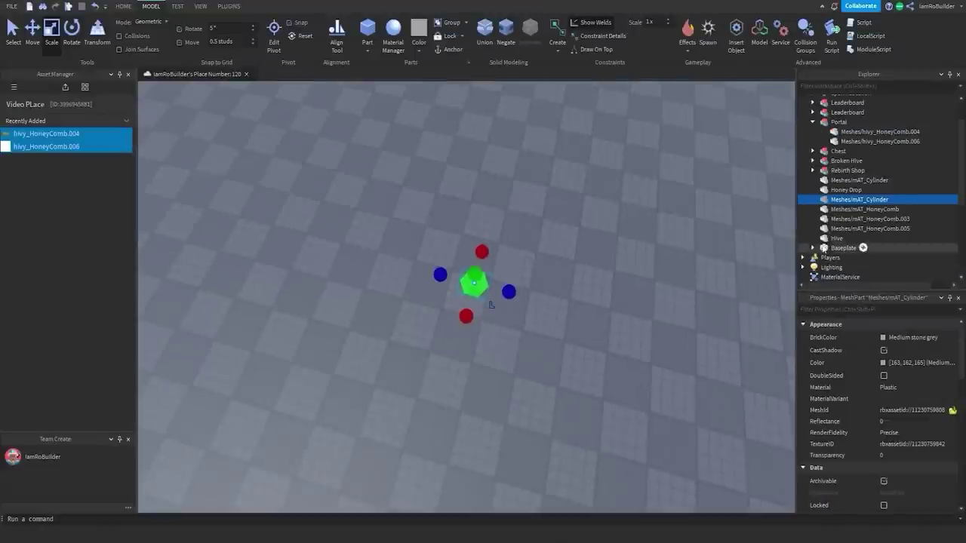
{"action": "scroll", "coordinate": [906, 434], "scroll_direction": "down", "scroll_amount": 3}
{"action": "left_click", "coordinate": [908, 421]}
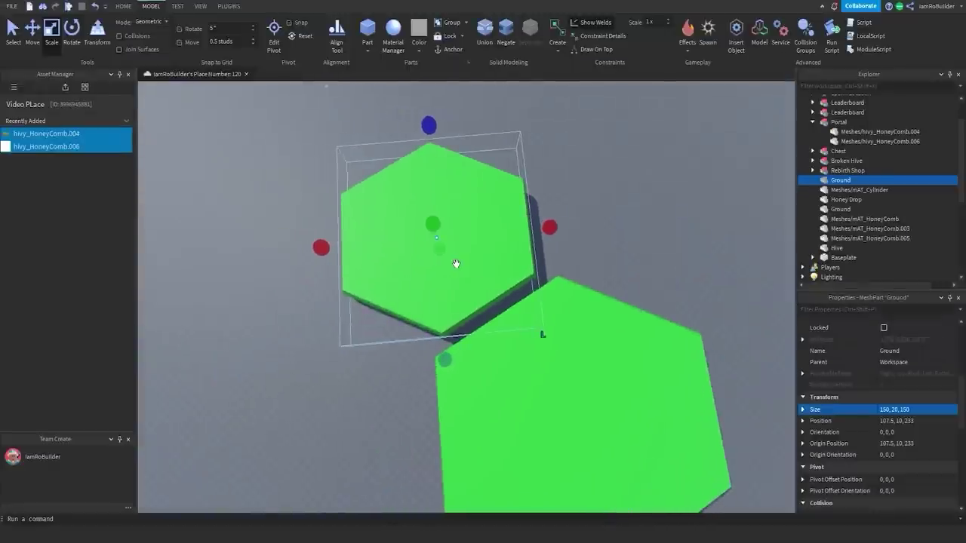
{"action": "right_click_drag", "start_coordinate": [456, 264], "coordinate": [459, 239]}
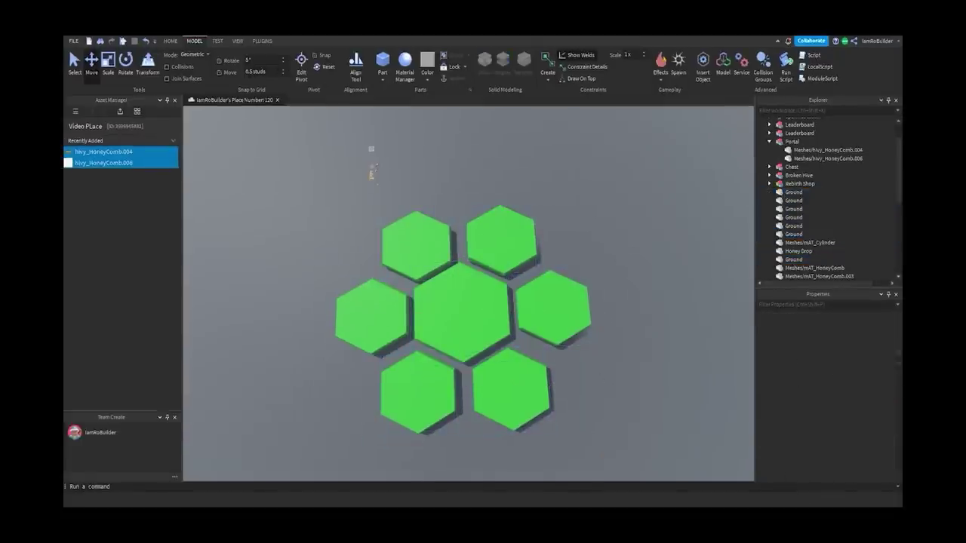
- Switch to the Blender window with the map layout and examine the green hexagonal islands and the wooden bridge
{"action": "mouse_move", "coordinate": [592, 505]}
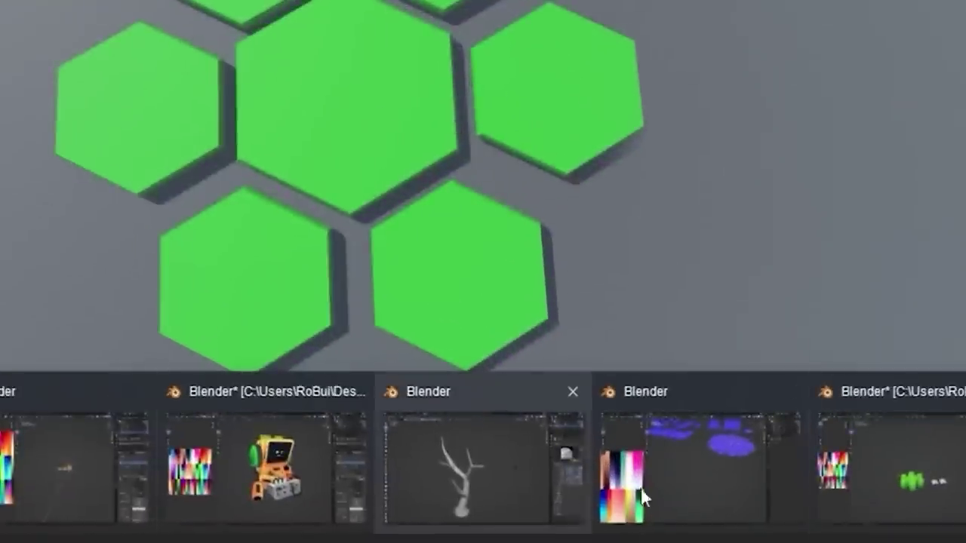
{"action": "left_click", "coordinate": [641, 488]}
{"action": "scroll", "coordinate": [479, 280], "scroll_direction": "up", "scroll_amount": 5}
{"action": "middle_click_drag", "start_coordinate": [478, 279], "coordinate": [529, 291]}
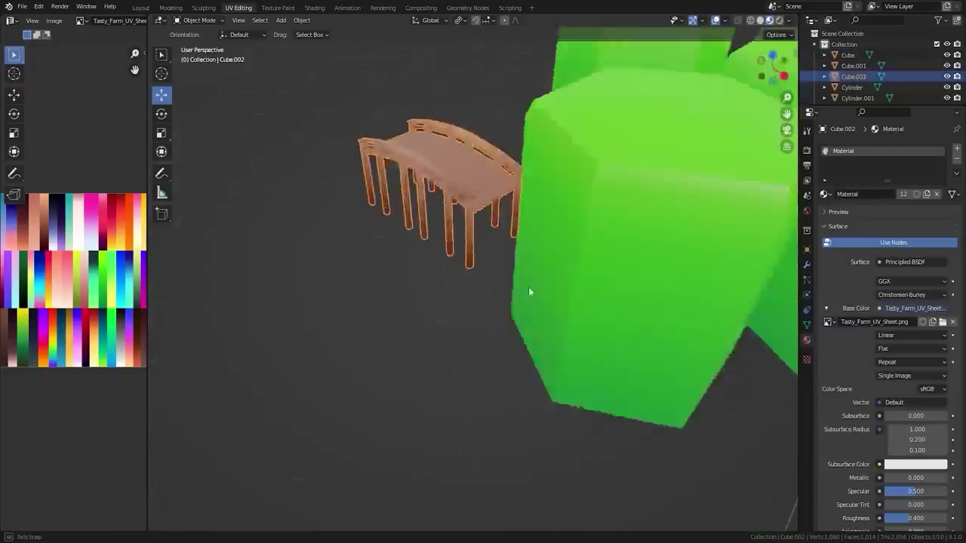
{"action": "scroll", "coordinate": [529, 292], "scroll_direction": "down", "scroll_amount": 5}
{"action": "scroll", "coordinate": [573, 267], "scroll_direction": "down", "scroll_amount": 3}
{"action": "middle_click_drag", "start_coordinate": [573, 267], "coordinate": [559, 253]}
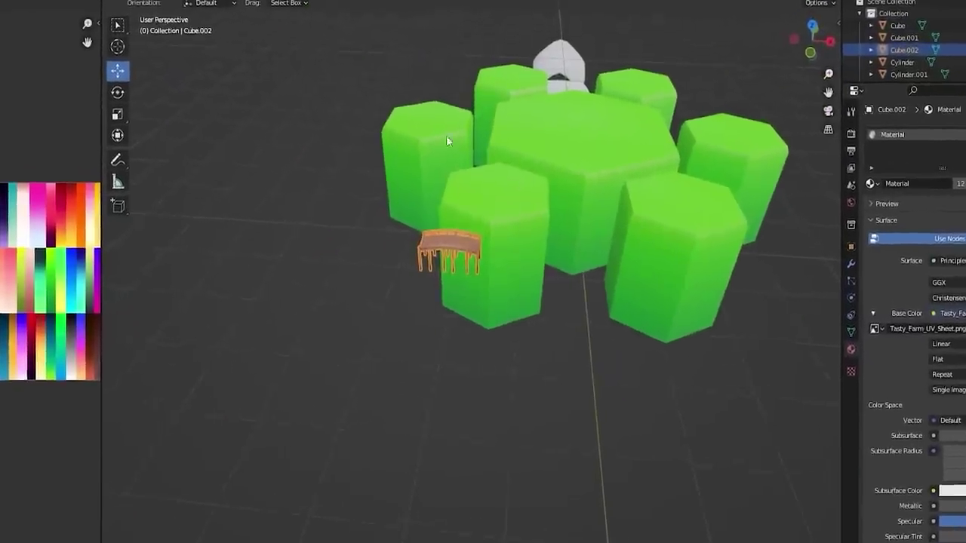
{"action": "middle_click_drag", "start_coordinate": [611, 172], "coordinate": [513, 192]}
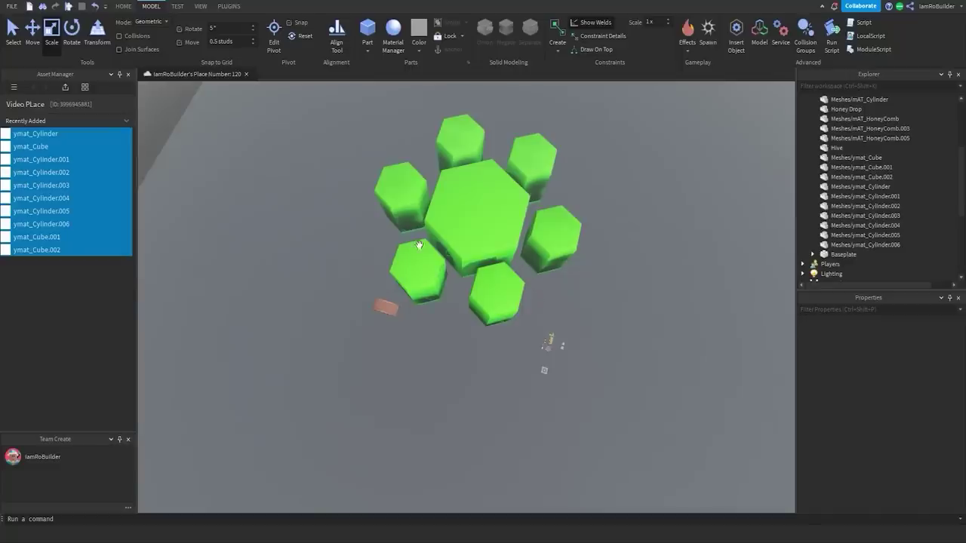
- Move the wooden bridge from beside the map to the gap between the central hexagonal island and a neighbouring one
{"action": "scroll", "coordinate": [417, 245], "scroll_direction": "up", "scroll_amount": 5}
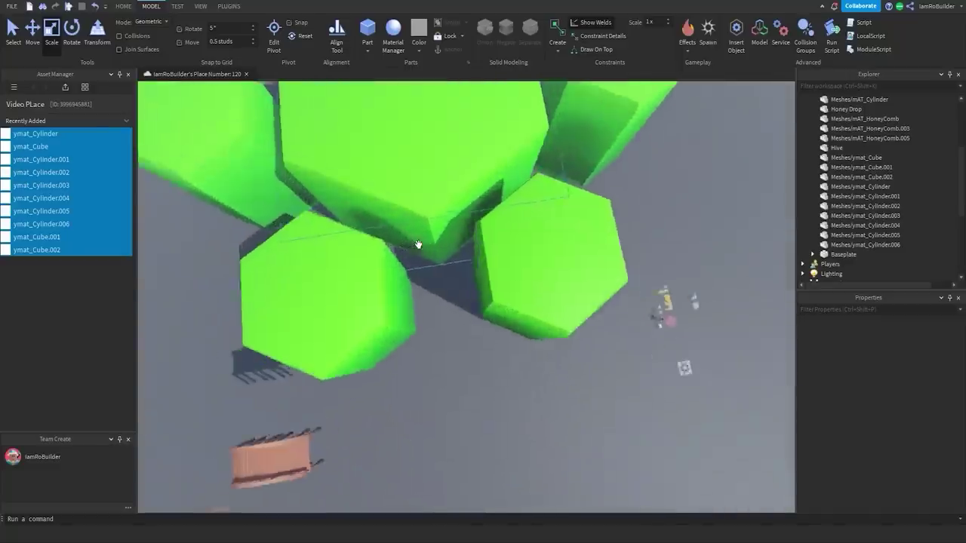
{"action": "right_click_drag", "start_coordinate": [417, 245], "coordinate": [375, 304]}
{"action": "left_click_drag", "start_coordinate": [280, 277], "coordinate": [483, 172]}
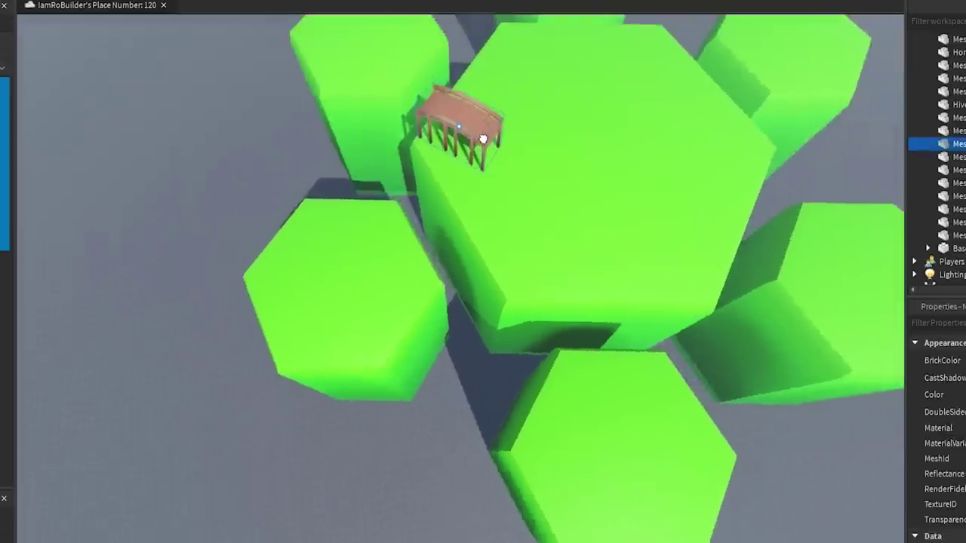
{"action": "left_click_drag", "start_coordinate": [483, 139], "coordinate": [495, 189]}
- Scale the bridge to span the gap and lower it so both ends rest on the two green islands
{"action": "key", "text": "ctrl+3"}
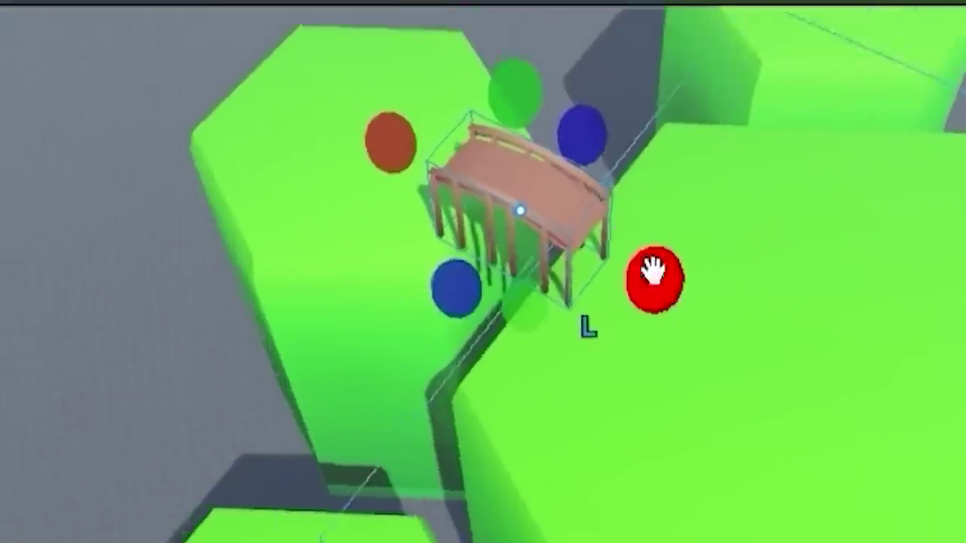
{"action": "scroll", "coordinate": [653, 276], "scroll_direction": "up", "scroll_amount": 3}
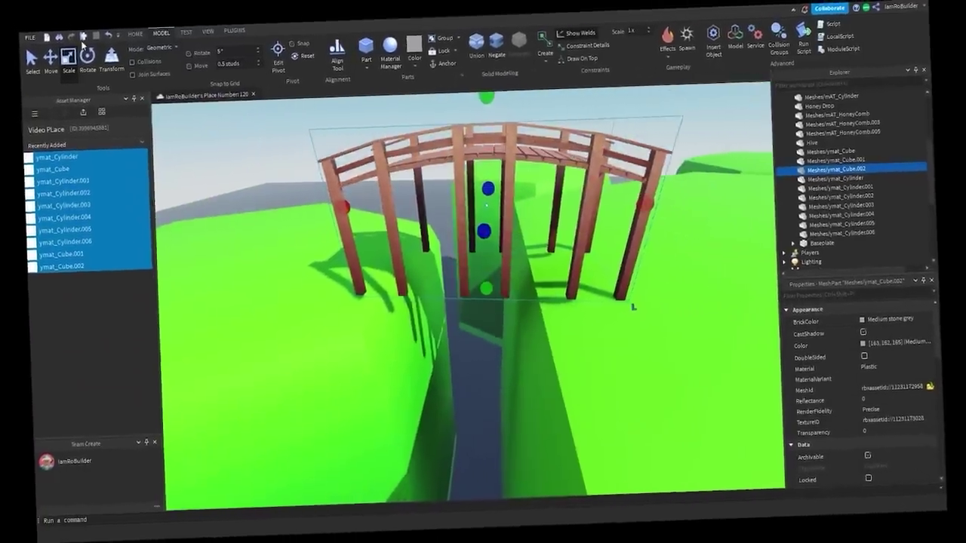
{"action": "key", "text": "ctrl+2"}
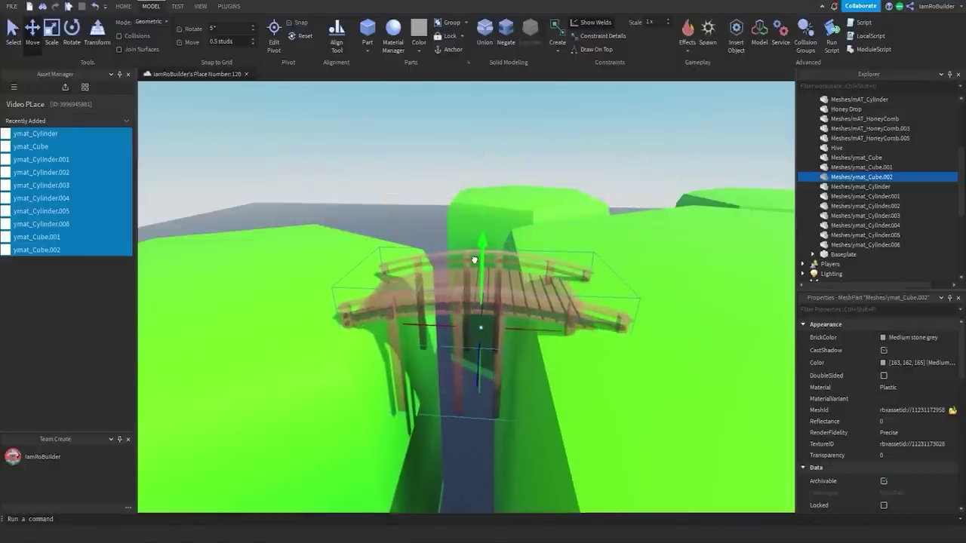
{"action": "scroll", "coordinate": [474, 260], "scroll_direction": "up", "scroll_amount": 5}
{"action": "right_click_drag", "start_coordinate": [578, 286], "coordinate": [521, 306]}
{"action": "scroll", "coordinate": [497, 322], "scroll_direction": "up", "scroll_amount": 5}
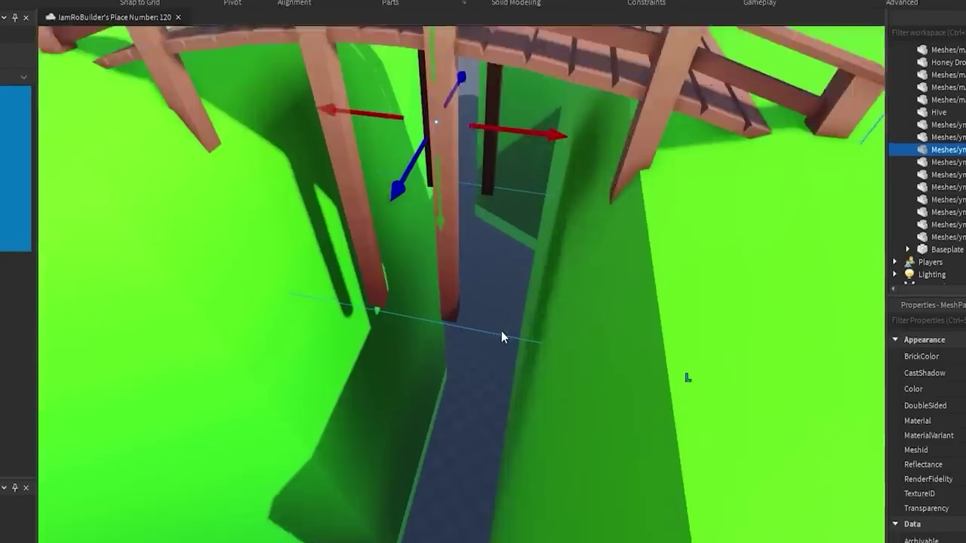
- Place a copy of the bridge across the gap on the opposite side of the central island and centre it there
{"action": "scroll", "coordinate": [502, 336], "scroll_direction": "down", "scroll_amount": 10}
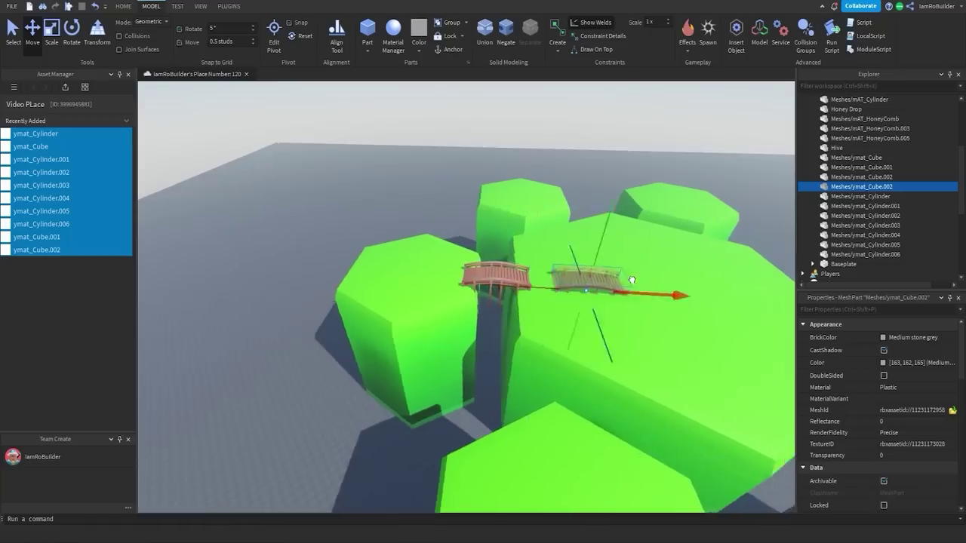
{"action": "right_click_drag", "start_coordinate": [632, 280], "coordinate": [683, 277]}
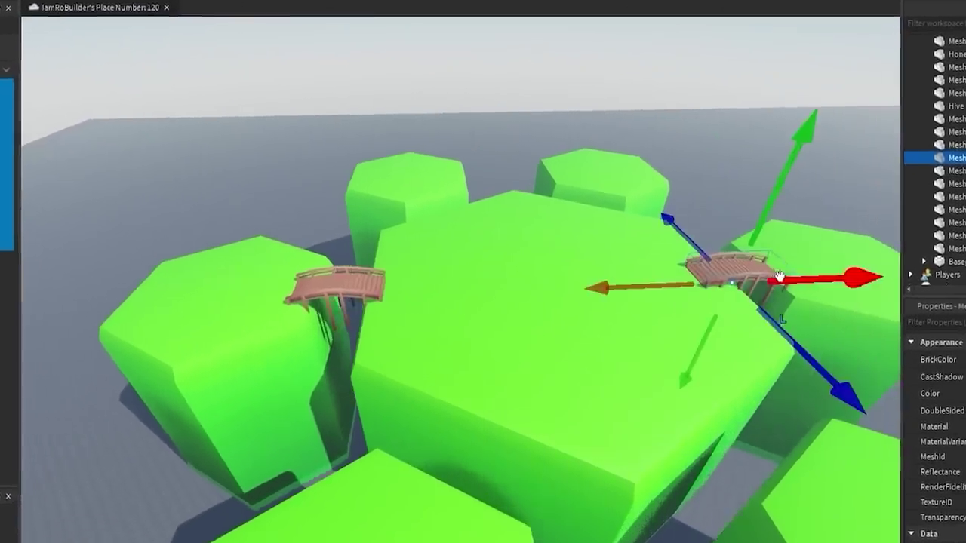
{"action": "scroll", "coordinate": [705, 275], "scroll_direction": "up", "scroll_amount": 5}
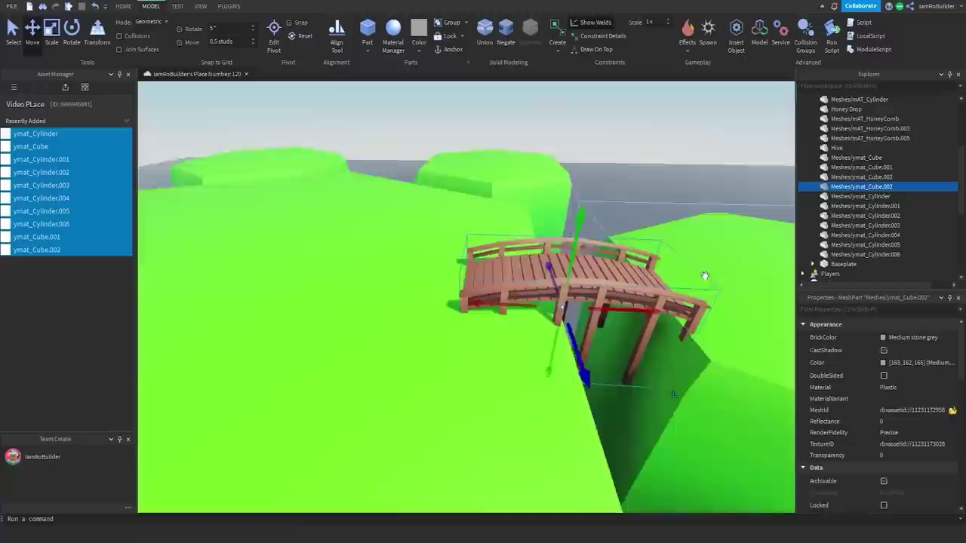
{"action": "scroll", "coordinate": [704, 275], "scroll_direction": "up", "scroll_amount": 3}
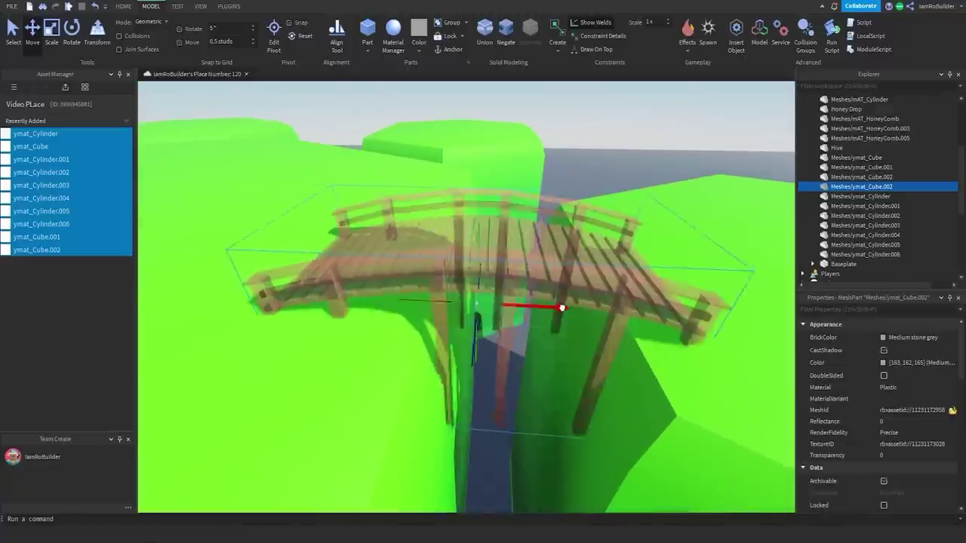
{"action": "left_click_drag", "start_coordinate": [562, 308], "coordinate": [575, 304]}
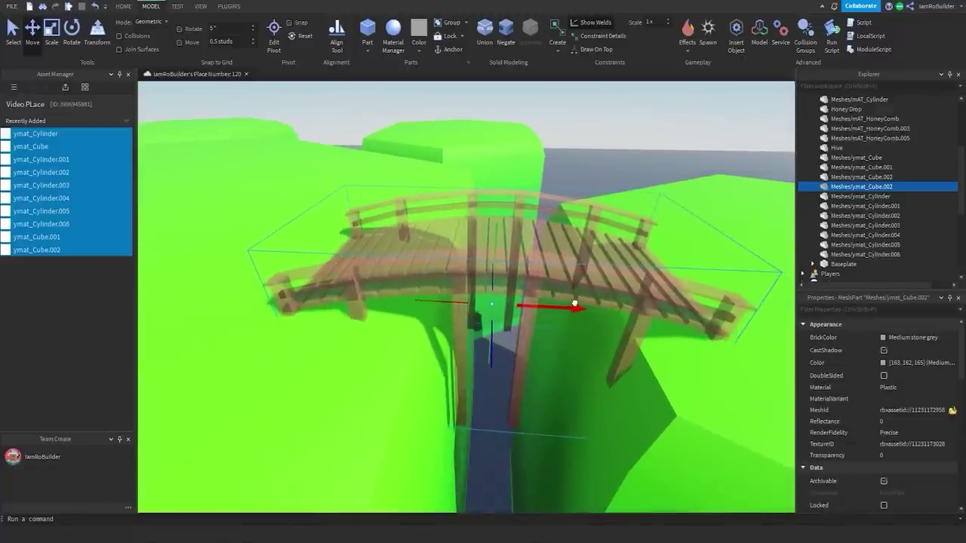
- Duplicate the bridge together with its outer island around the central island until six bridged islands surround it
{"action": "scroll", "coordinate": [570, 301], "scroll_direction": "down", "scroll_amount": 3}
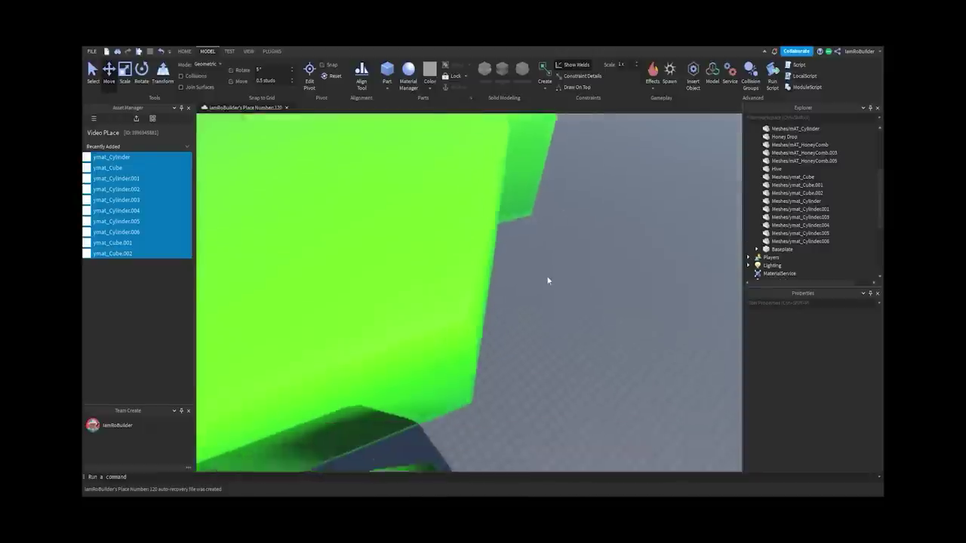
{"action": "scroll", "coordinate": [548, 281], "scroll_direction": "down", "scroll_amount": 5}
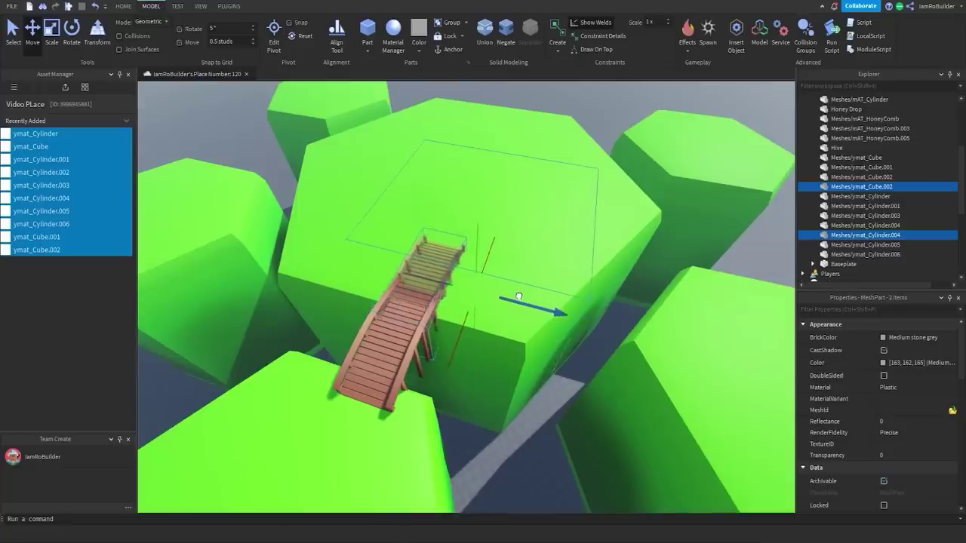
{"action": "scroll", "coordinate": [519, 301], "scroll_direction": "up", "scroll_amount": 10}
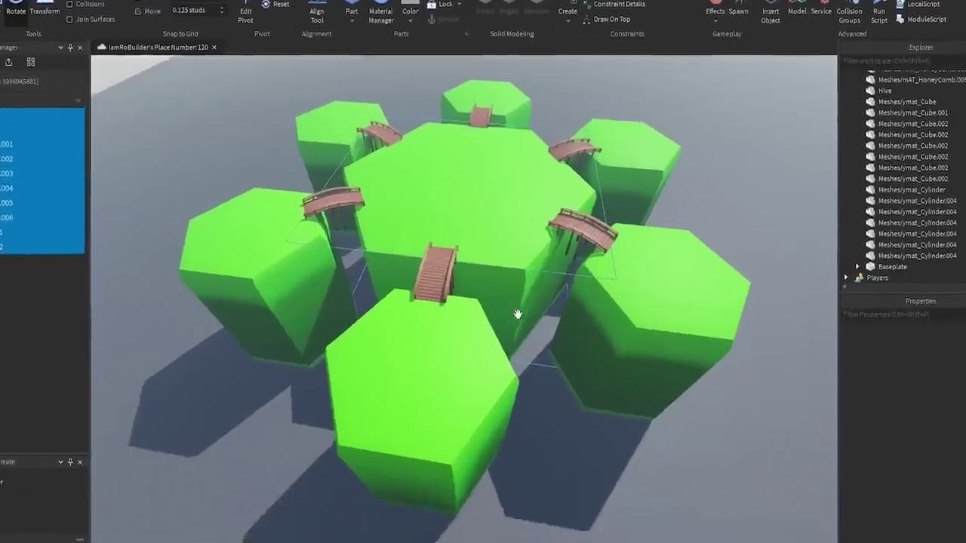
- Insert a part between the islands, enlarge it, and set the Water model's level just below the island tops
{"action": "scroll", "coordinate": [515, 311], "scroll_direction": "up", "scroll_amount": 10}
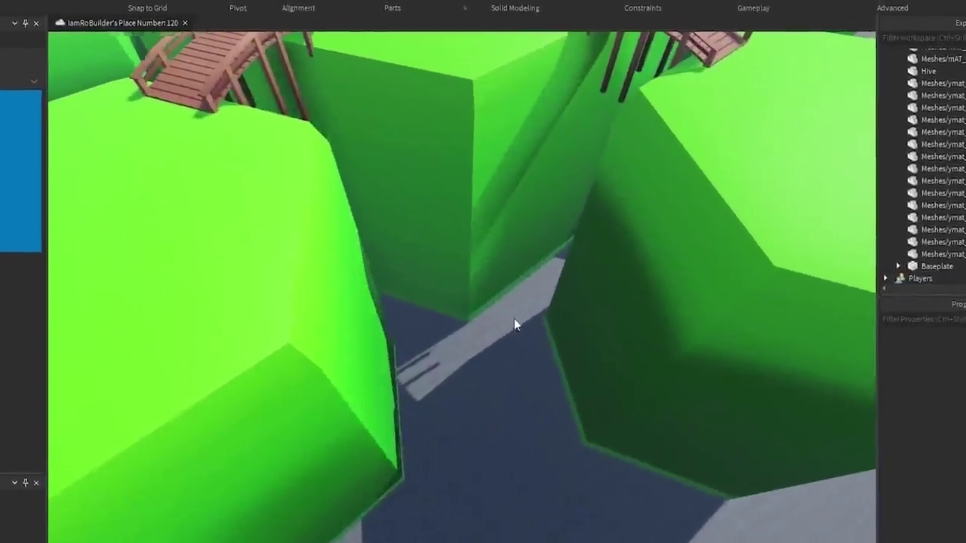
{"action": "scroll", "coordinate": [514, 318], "scroll_direction": "down", "scroll_amount": 5}
{"action": "left_click", "coordinate": [461, 147]}
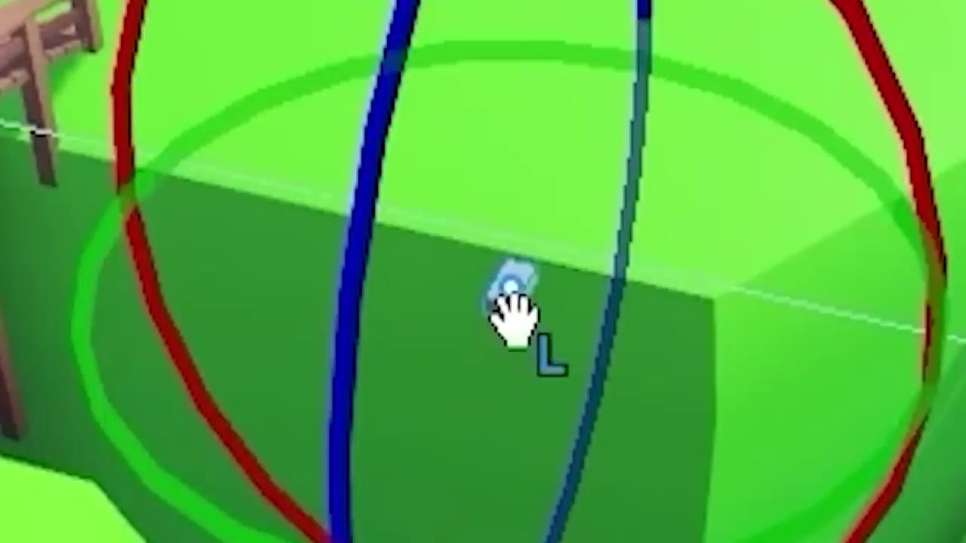
{"action": "key", "text": "ctrl+3"}
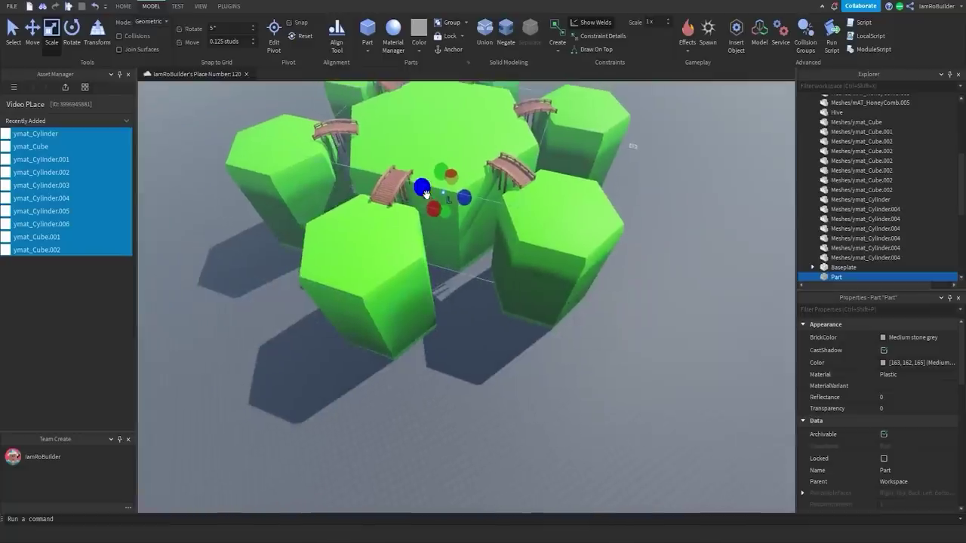
{"action": "left_click_drag", "start_coordinate": [406, 182], "coordinate": [367, 166]}
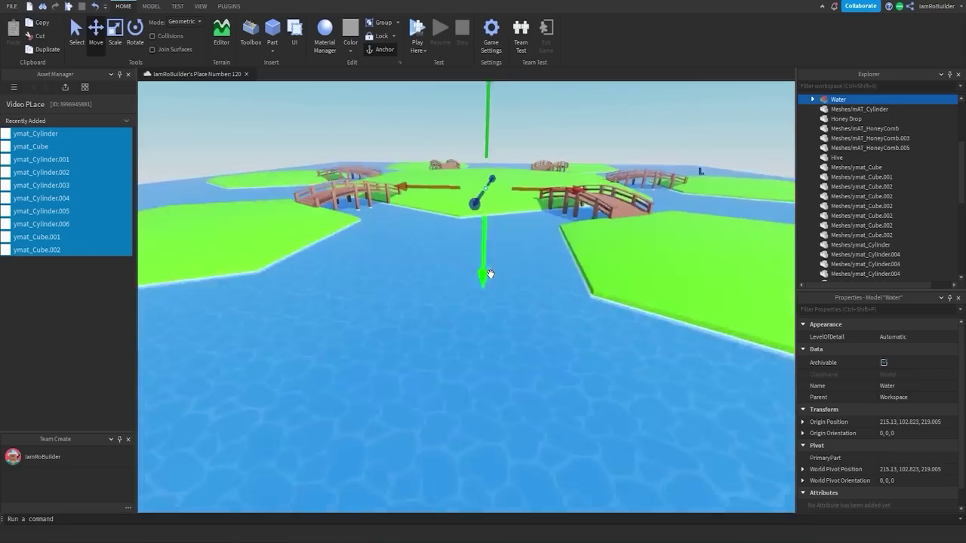
{"action": "scroll", "coordinate": [512, 125], "scroll_direction": "up", "scroll_amount": 5}
{"action": "right_click_drag", "start_coordinate": [512, 124], "coordinate": [511, 125]}
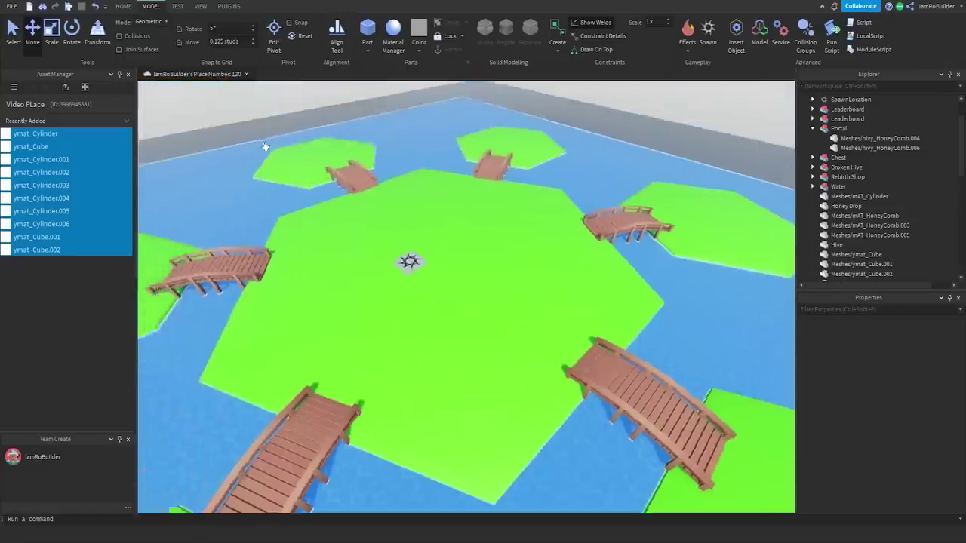
- Playtest the map by walking the character from the spawn pad across the central island
{"action": "scroll", "coordinate": [264, 146], "scroll_direction": "down", "scroll_amount": 10}
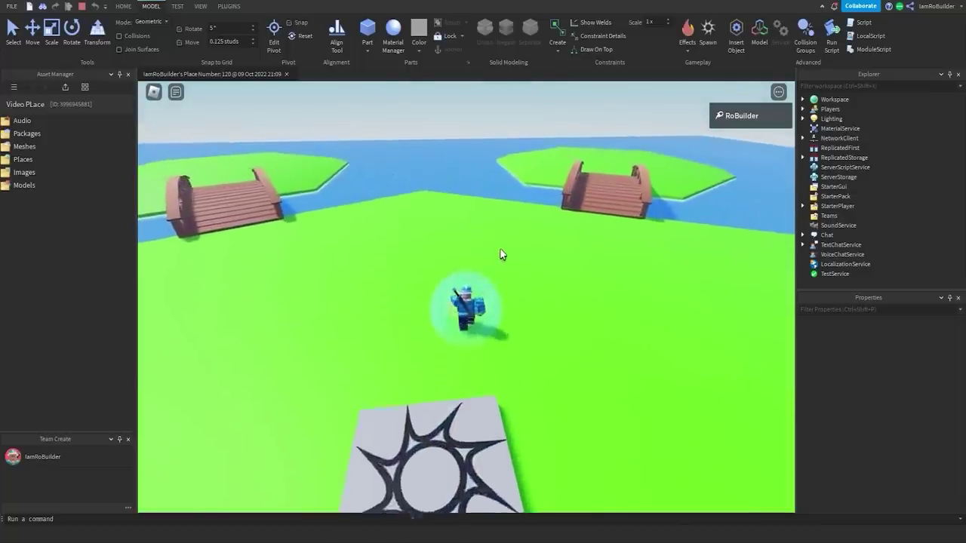
{"action": "key", "text": "w"}
{"action": "right_click_drag", "start_coordinate": [501, 255], "coordinate": [614, 259]}
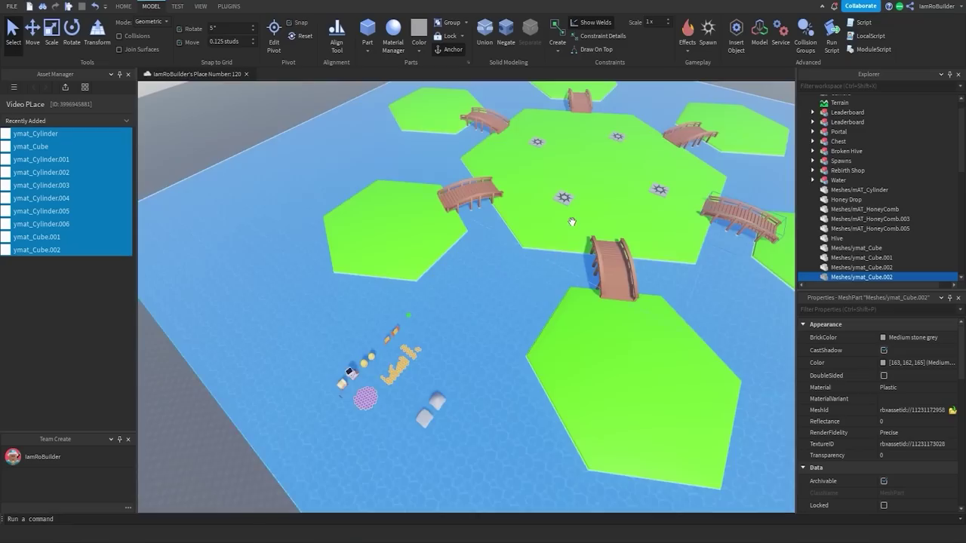
- Move both Leaderboard models onto the central island and copy the smaller one to the other side of the large board
{"action": "key", "text": "w"}
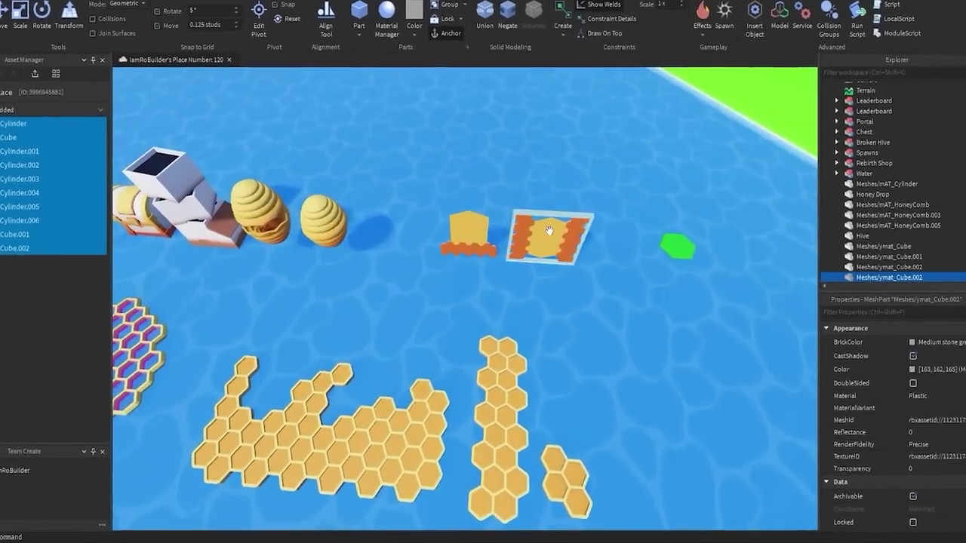
{"action": "left_click", "coordinate": [483, 242]}
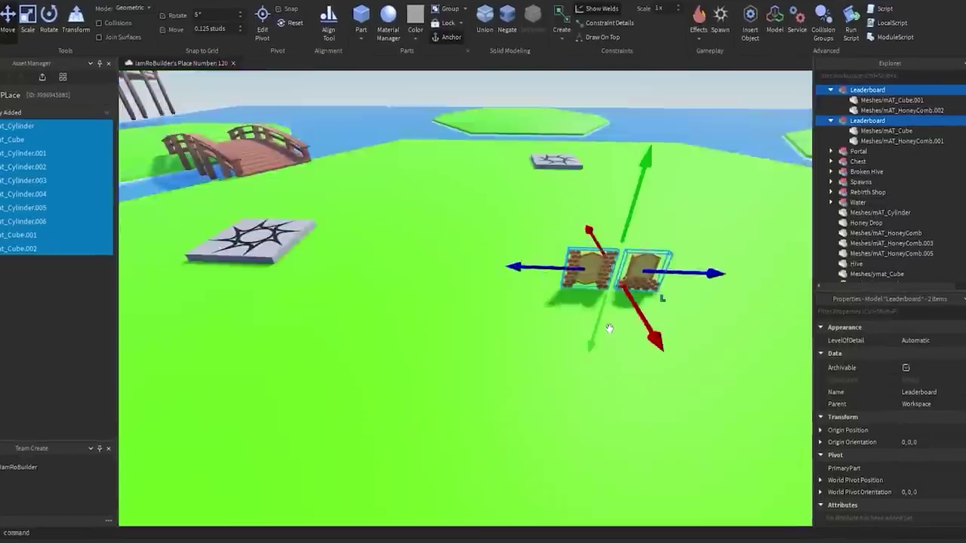
{"action": "right_click_drag", "start_coordinate": [602, 326], "coordinate": [602, 326]}
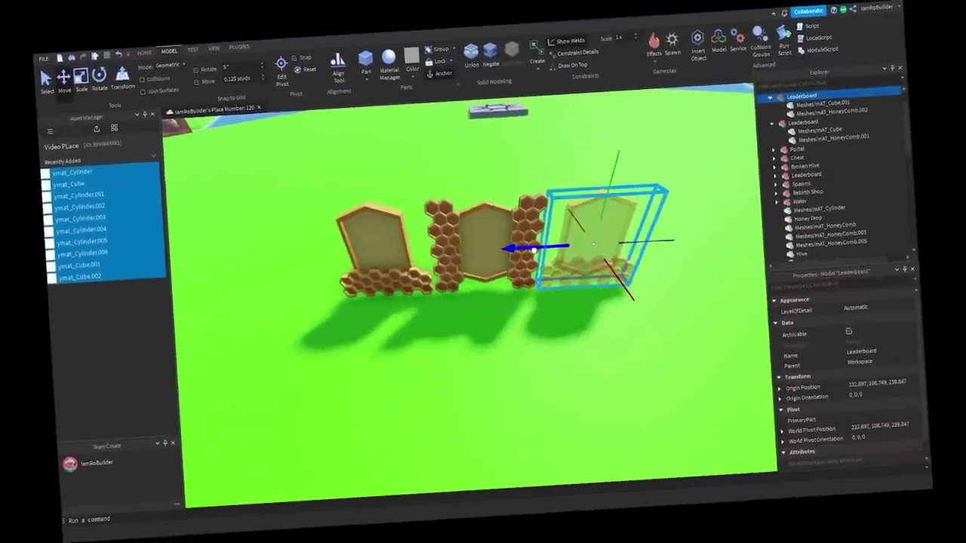
- Angle the outer leaderboards into an arc and scale all three boards up in proportion to the dummy
{"action": "left_click", "coordinate": [629, 225]}
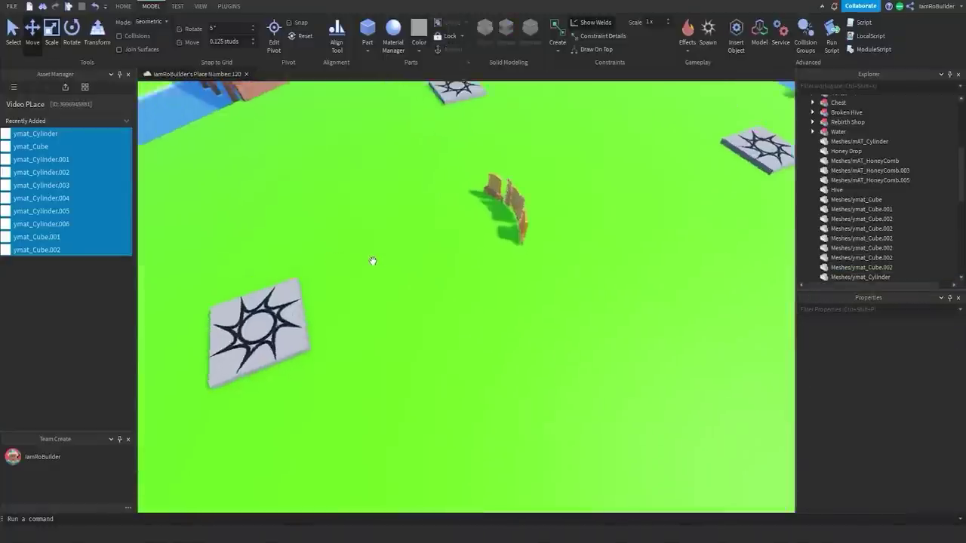
{"action": "right_click_drag", "start_coordinate": [373, 261], "coordinate": [380, 264]}
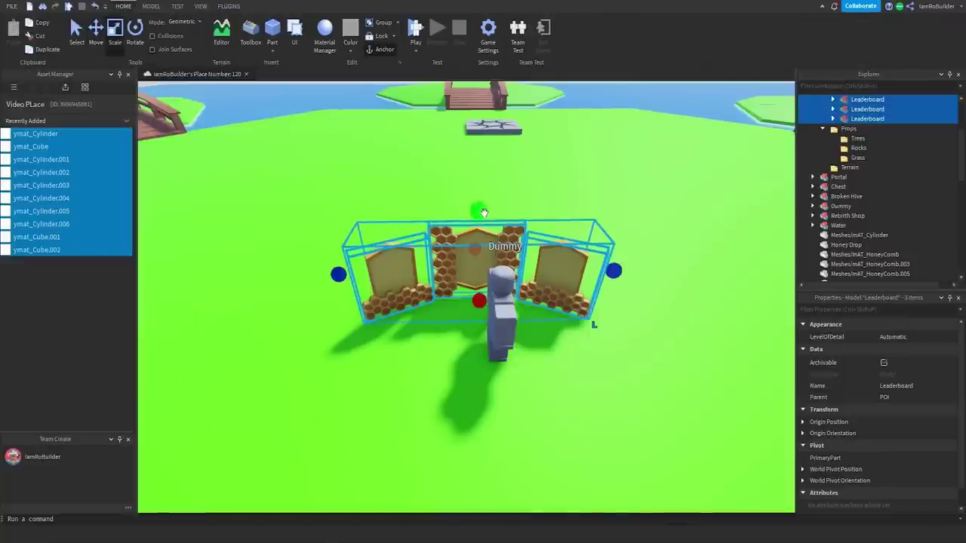
{"action": "left_click_drag", "start_coordinate": [484, 213], "coordinate": [481, 186]}
{"action": "scroll", "coordinate": [494, 202], "scroll_direction": "up", "scroll_amount": 3}
{"action": "scroll", "coordinate": [490, 226], "scroll_direction": "down", "scroll_amount": 5}
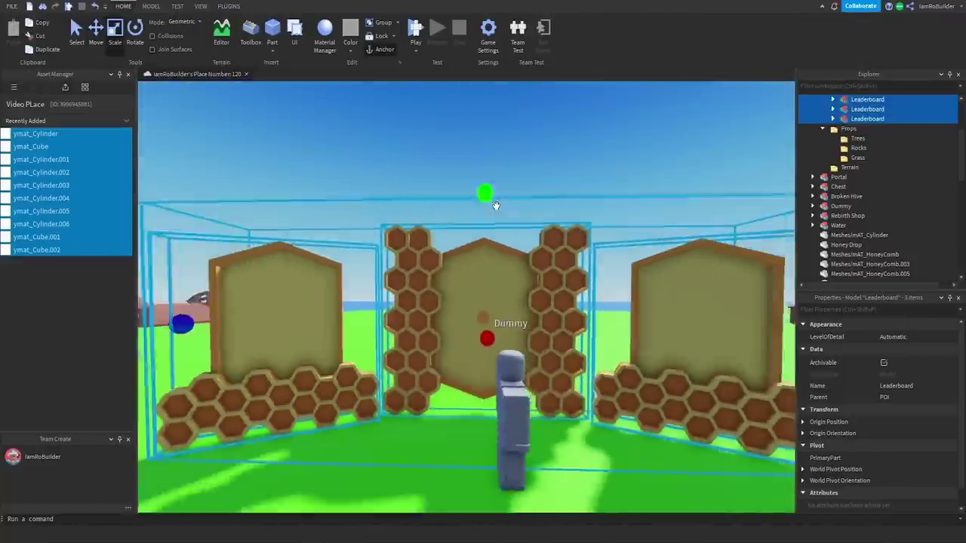
- Make the honey meshes CGA brown (170, 85, 0) with Glass material and 0.05 transparency, and move a copy onto an outer leaderboard
{"action": "left_click", "coordinate": [484, 402]}
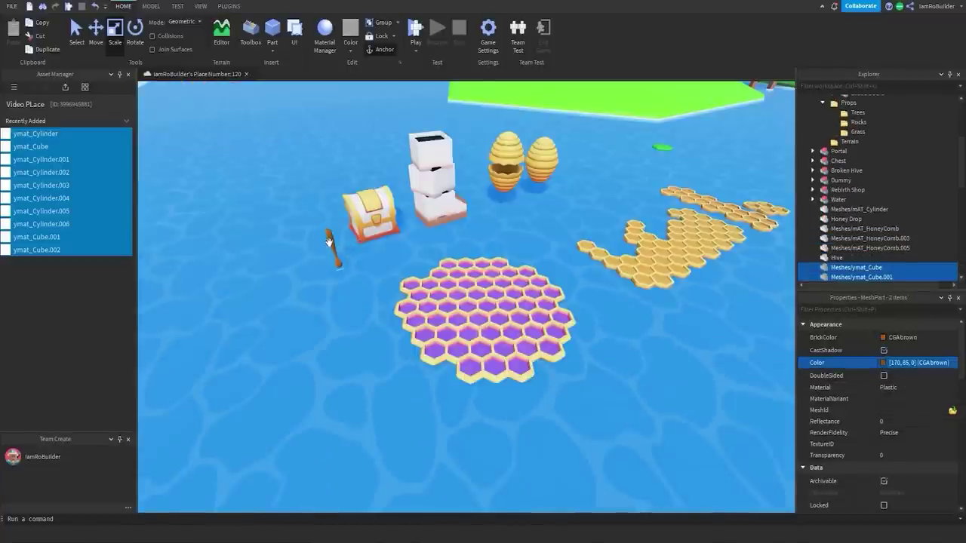
{"action": "key", "text": "f"}
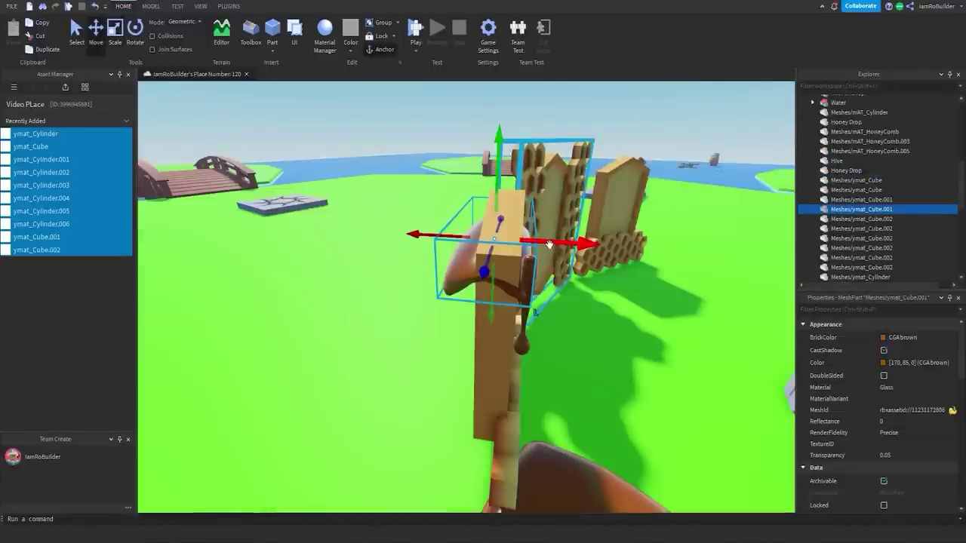
{"action": "key", "text": "f"}
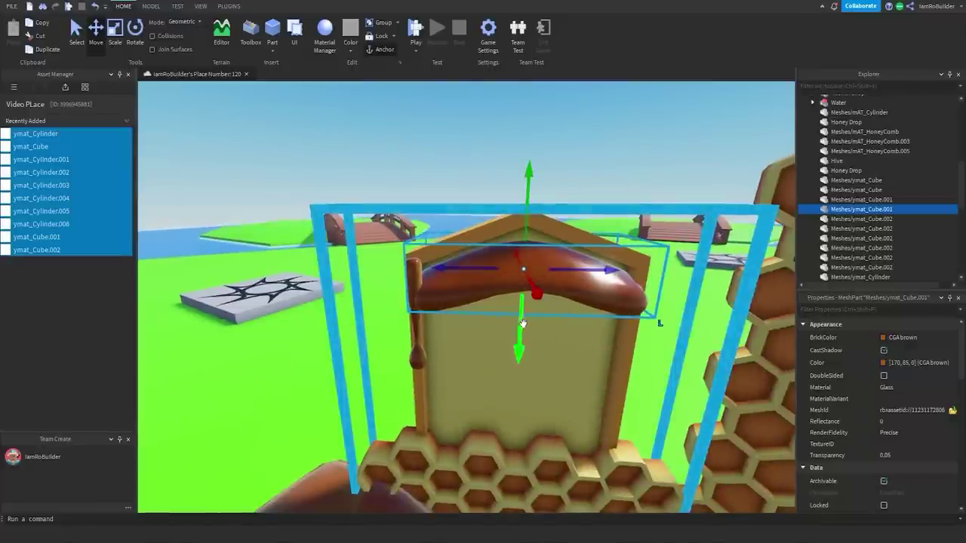
- Fit the honey cap over the peaked top of the outer leaderboard with the drip hanging down its side
{"action": "right_click_drag", "start_coordinate": [587, 303], "coordinate": [656, 132]}
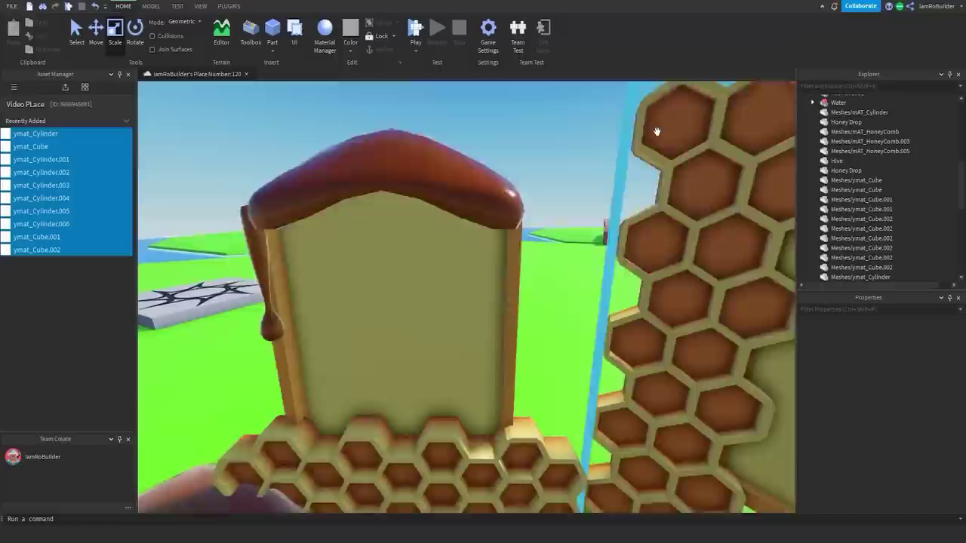
{"action": "scroll", "coordinate": [657, 132], "scroll_direction": "down", "scroll_amount": 5}
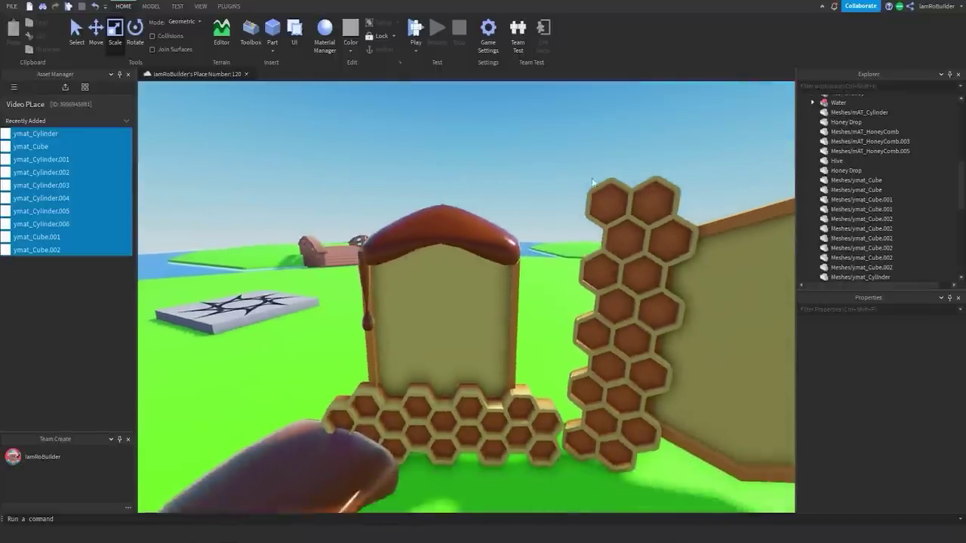
{"action": "scroll", "coordinate": [458, 269], "scroll_direction": "up", "scroll_amount": 3}
{"action": "scroll", "coordinate": [446, 269], "scroll_direction": "up", "scroll_amount": 2}
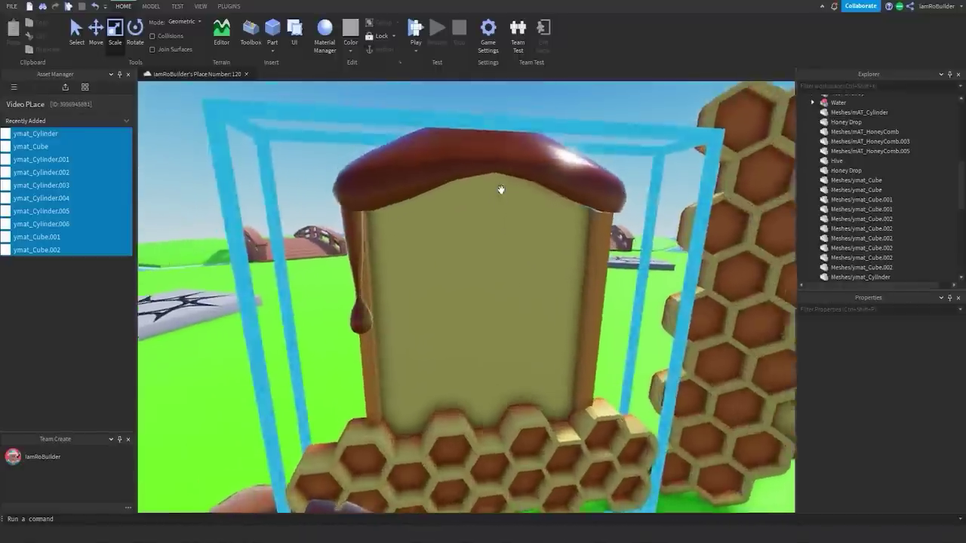
{"action": "scroll", "coordinate": [501, 190], "scroll_direction": "down", "scroll_amount": 6}
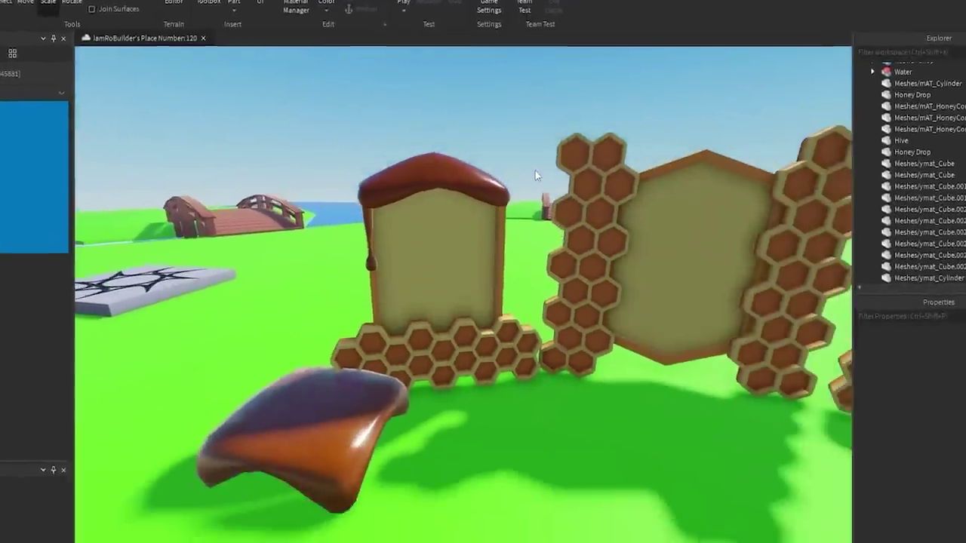
{"action": "scroll", "coordinate": [535, 170], "scroll_direction": "down", "scroll_amount": 4}
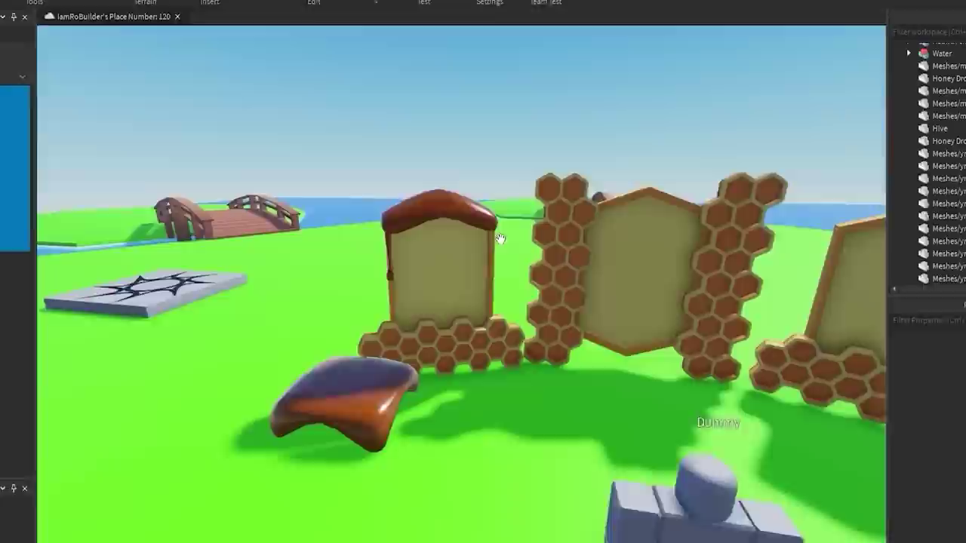
- Copy the honey cap and drip to the opposite leaderboard and lay a honey puddle at the middle board's base
{"action": "right_click_drag", "start_coordinate": [596, 310], "coordinate": [356, 316]}
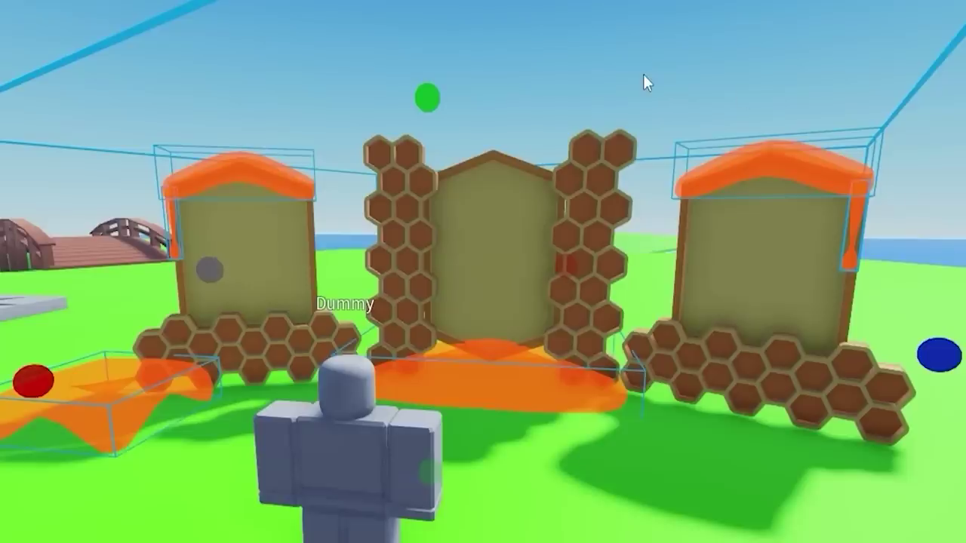
{"action": "scroll", "coordinate": [617, 181], "scroll_direction": "down", "scroll_amount": 3}
{"action": "scroll", "coordinate": [616, 176], "scroll_direction": "up", "scroll_amount": 5}
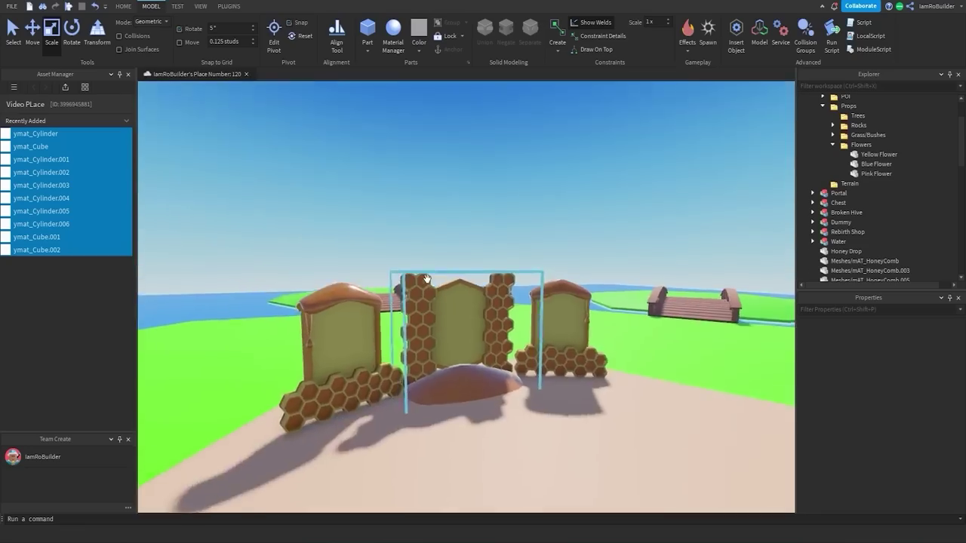
- Examine the chest and honeycomb portal on their hexagonal platforms and their size next to the dummy
{"action": "scroll", "coordinate": [427, 279], "scroll_direction": "up", "scroll_amount": 10}
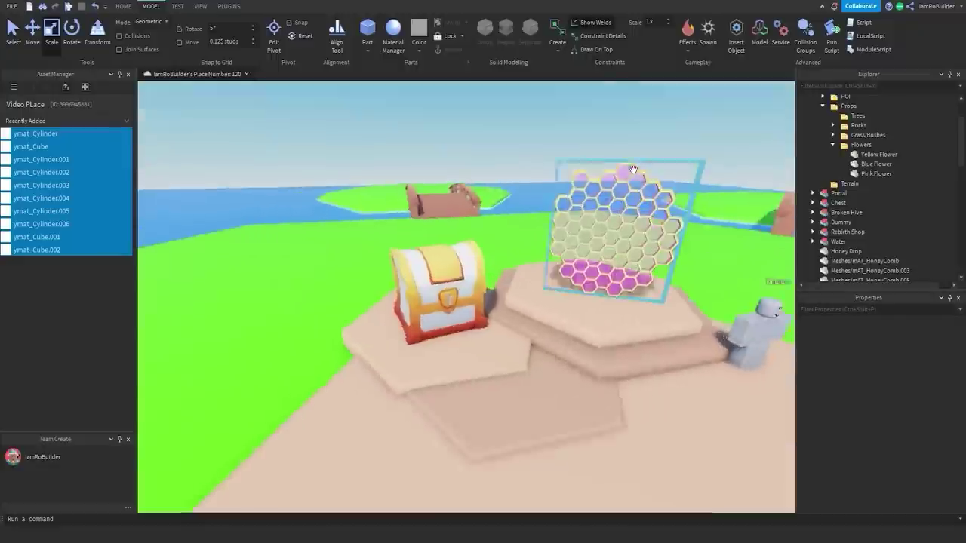
{"action": "left_click", "coordinate": [619, 203]}
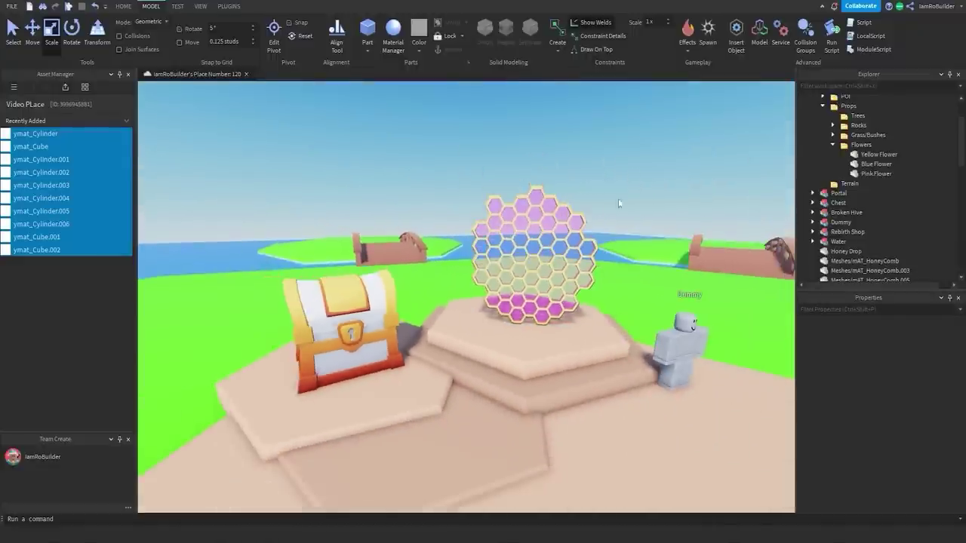
{"action": "scroll", "coordinate": [534, 287], "scroll_direction": "up", "scroll_amount": 10}
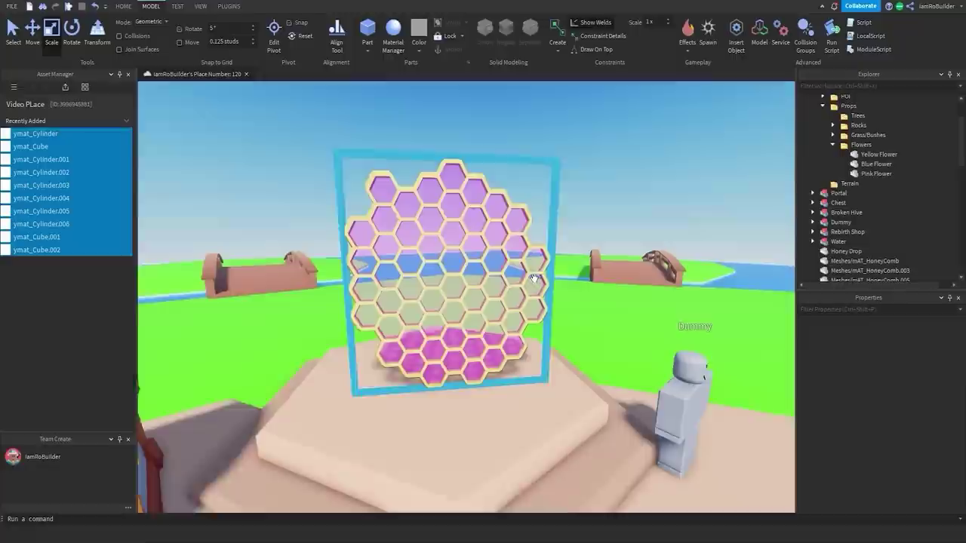
{"action": "scroll", "coordinate": [533, 278], "scroll_direction": "down", "scroll_amount": 10}
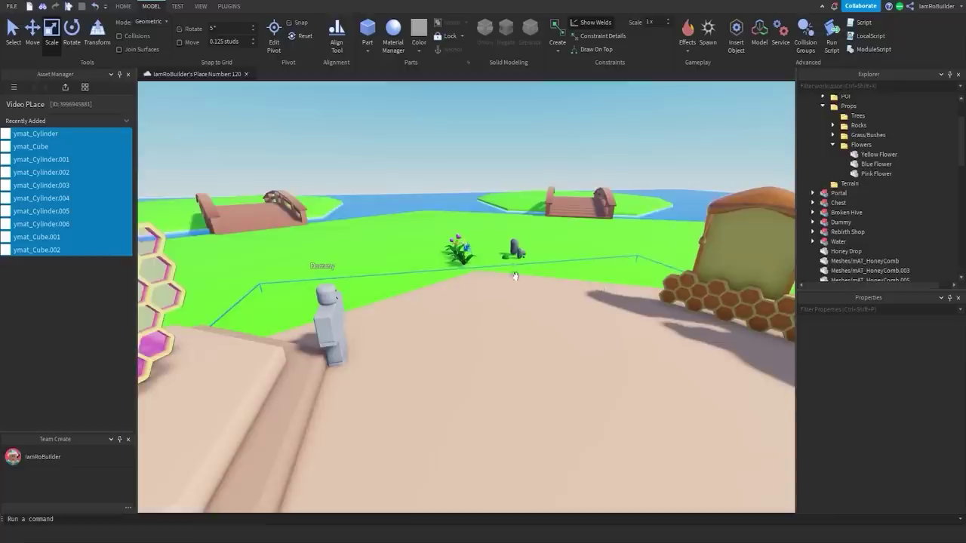
- Add a cloudy cartoon sky and a ColorCorrection effect to Lighting to give the map more vivid colours
{"action": "right_click_drag", "start_coordinate": [492, 266], "coordinate": [631, 230]}
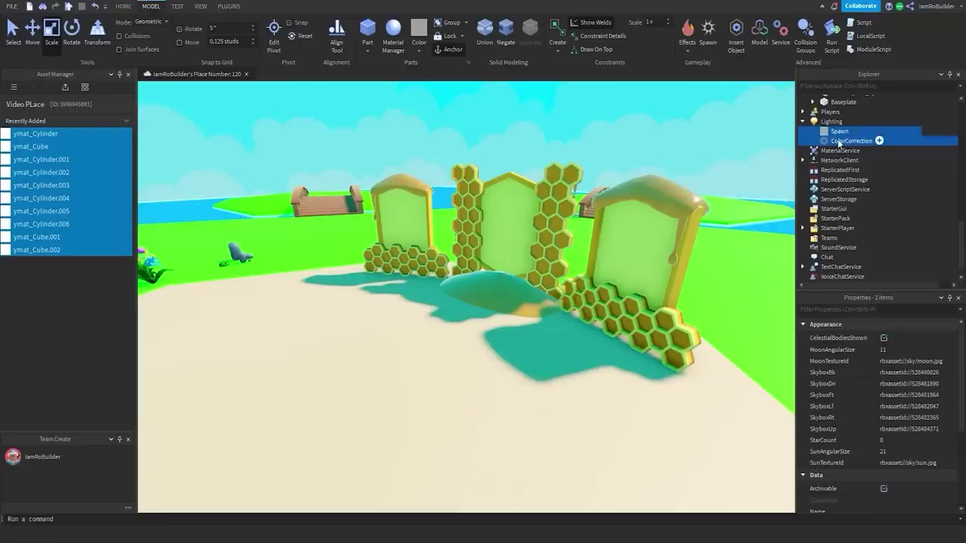
{"action": "left_click", "coordinate": [849, 141]}
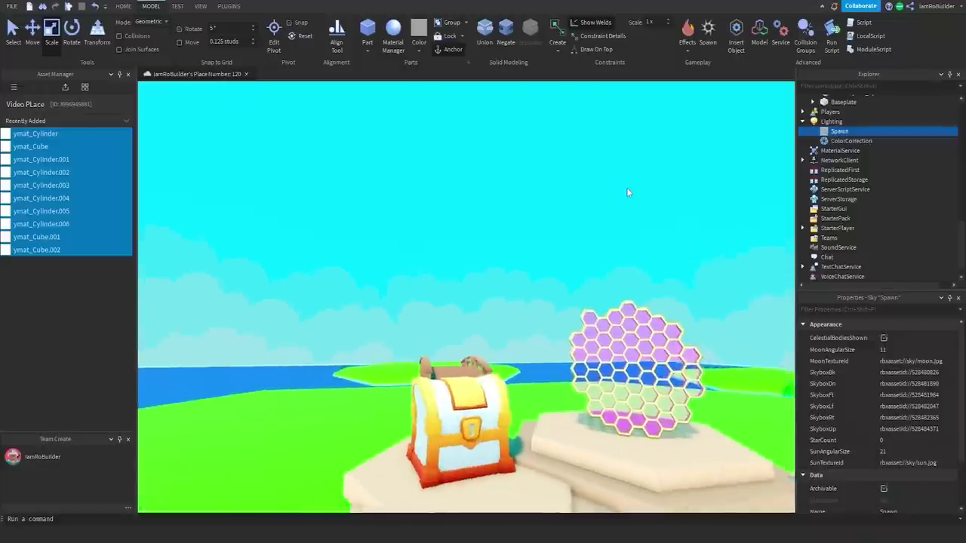
{"action": "key", "text": "s"}
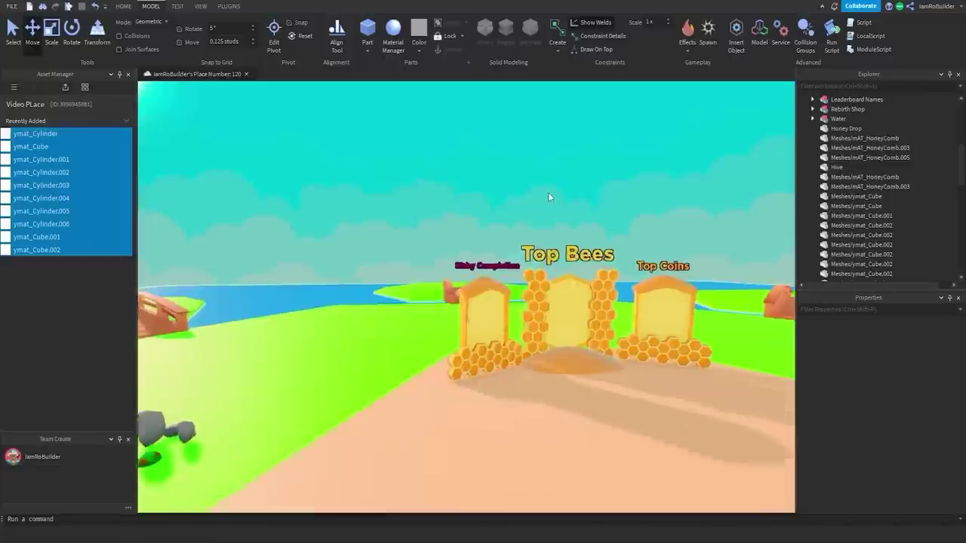
- Examine the three leaderboards and their Obby Completion, Top Bees and Top Coins titles from the front
{"action": "key", "text": "w"}
{"action": "scroll", "coordinate": [548, 193], "scroll_direction": "down", "scroll_amount": 5}
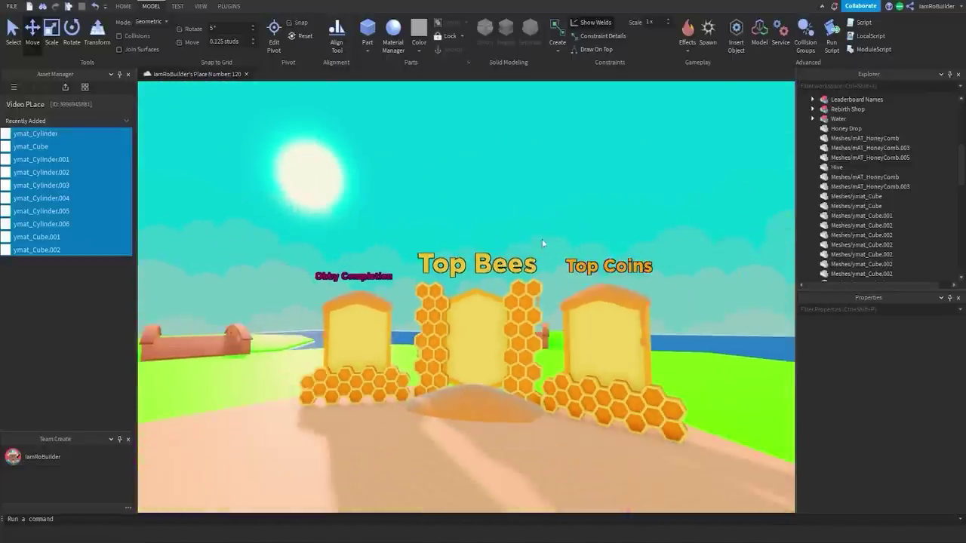
{"action": "scroll", "coordinate": [576, 288], "scroll_direction": "up", "scroll_amount": 3}
{"action": "scroll", "coordinate": [574, 284], "scroll_direction": "down", "scroll_amount": 3}
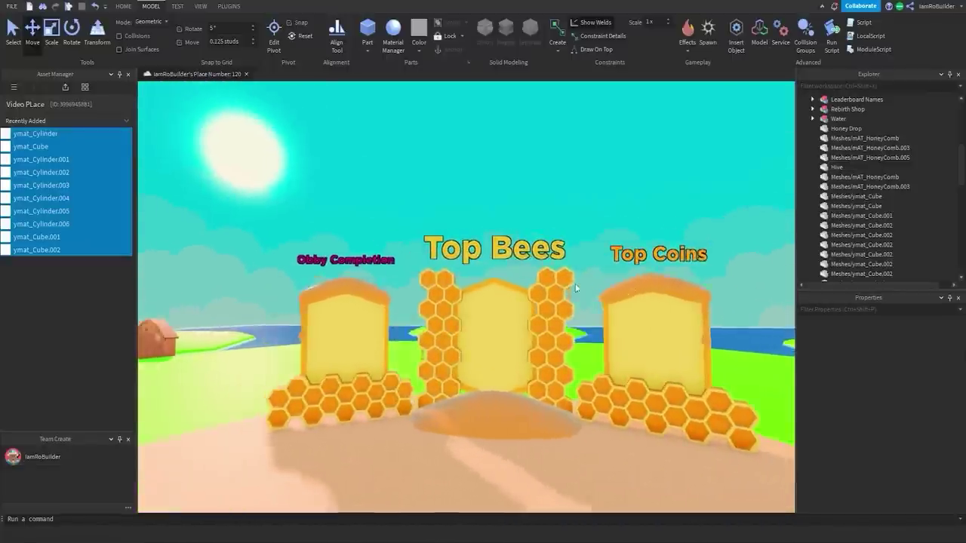
- Examine the leaderboards' honeycomb panels and honey caps up close, and the pink honeycomb portal standing between the bridges
{"action": "scroll", "coordinate": [575, 283], "scroll_direction": "up", "scroll_amount": 3}
{"action": "scroll", "coordinate": [575, 283], "scroll_direction": "up", "scroll_amount": 5}
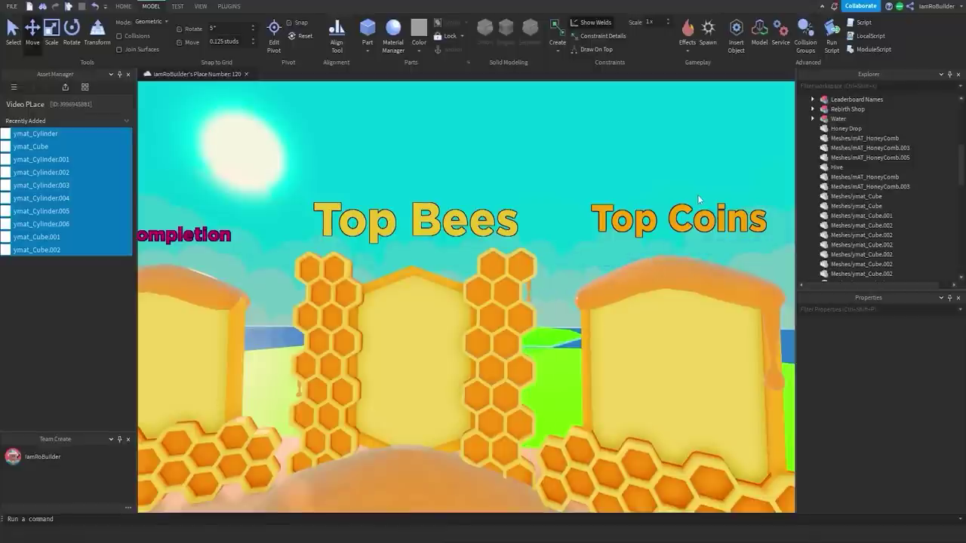
{"action": "scroll", "coordinate": [701, 219], "scroll_direction": "down", "scroll_amount": 4}
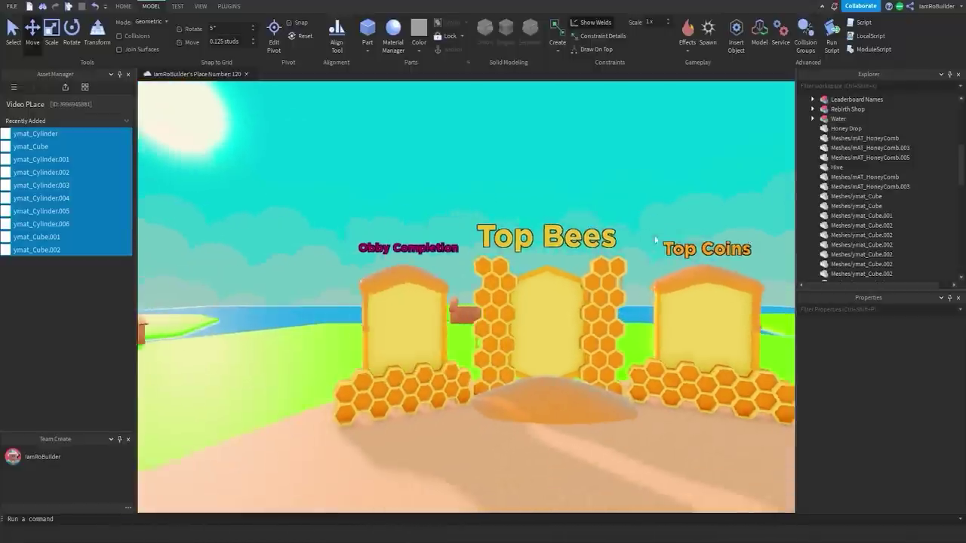
{"action": "right_click_drag", "start_coordinate": [707, 233], "coordinate": [622, 231]}
{"action": "scroll", "coordinate": [621, 231], "scroll_direction": "up", "scroll_amount": 4}
{"action": "scroll", "coordinate": [538, 209], "scroll_direction": "down", "scroll_amount": 3}
{"action": "right_click_drag", "start_coordinate": [538, 209], "coordinate": [576, 216]}
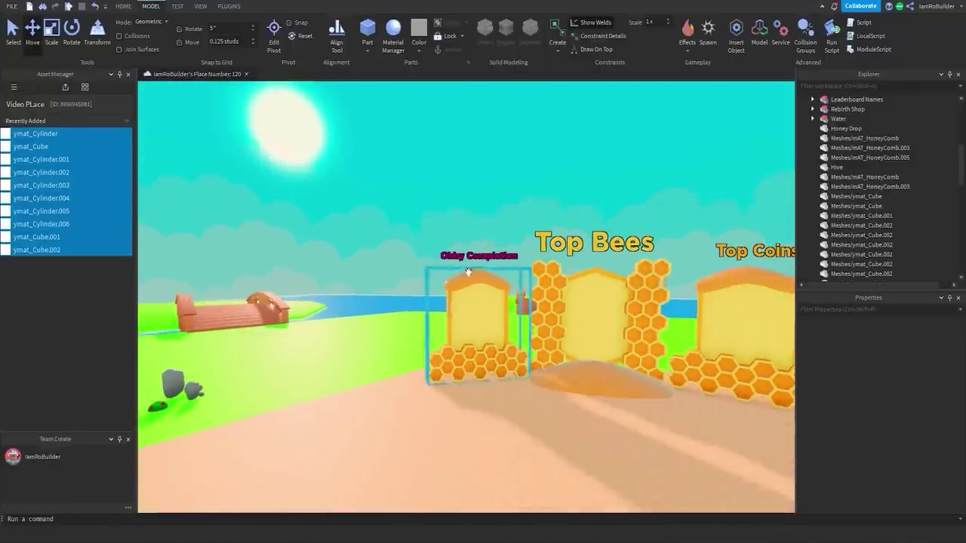
{"action": "right_click_drag", "start_coordinate": [468, 272], "coordinate": [477, 276]}
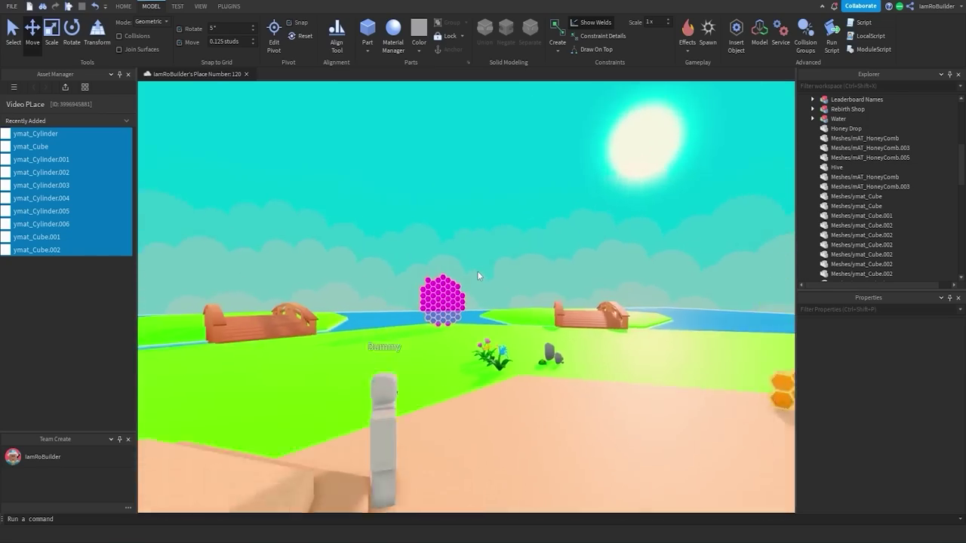
{"action": "key", "text": "f"}
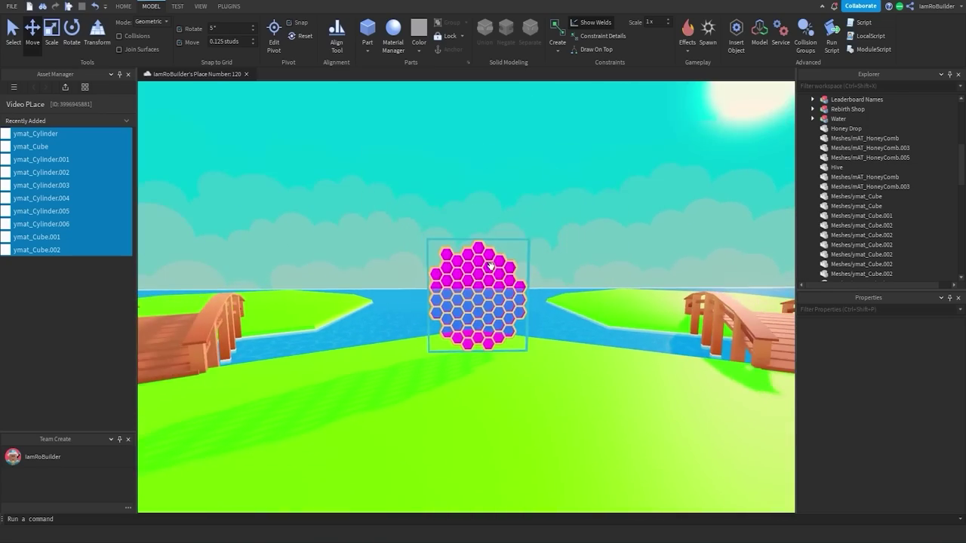
{"action": "right_click_drag", "start_coordinate": [492, 265], "coordinate": [503, 325]}
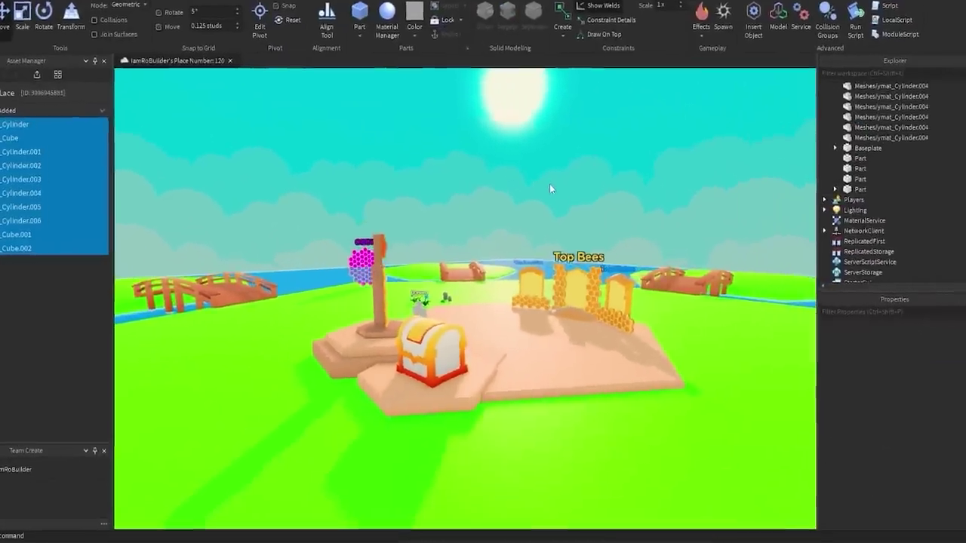
- Examine the chest, the honeycomb stand with its six-tier prize wheel, and the trees, flowers, rocks and bush around the central platform
{"action": "key", "text": "w"}
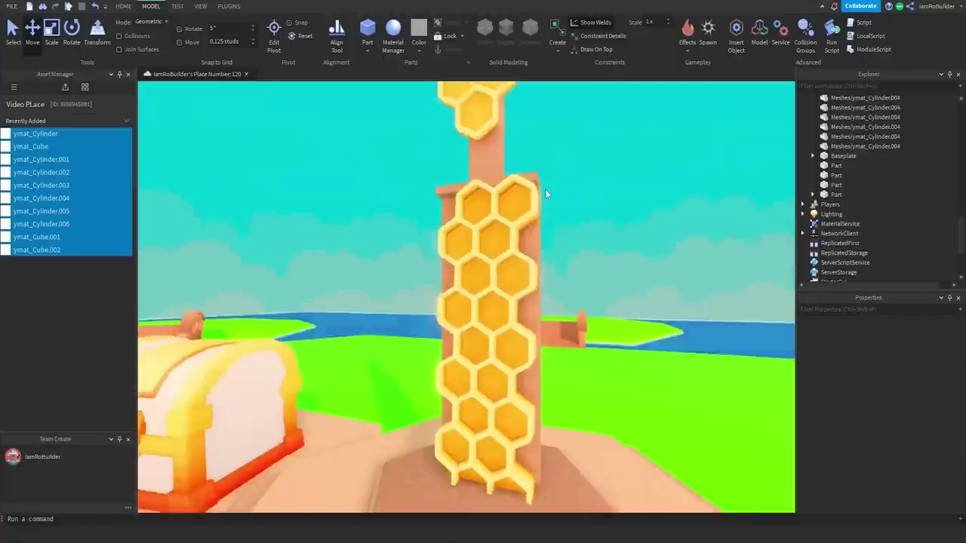
{"action": "key", "text": "s"}
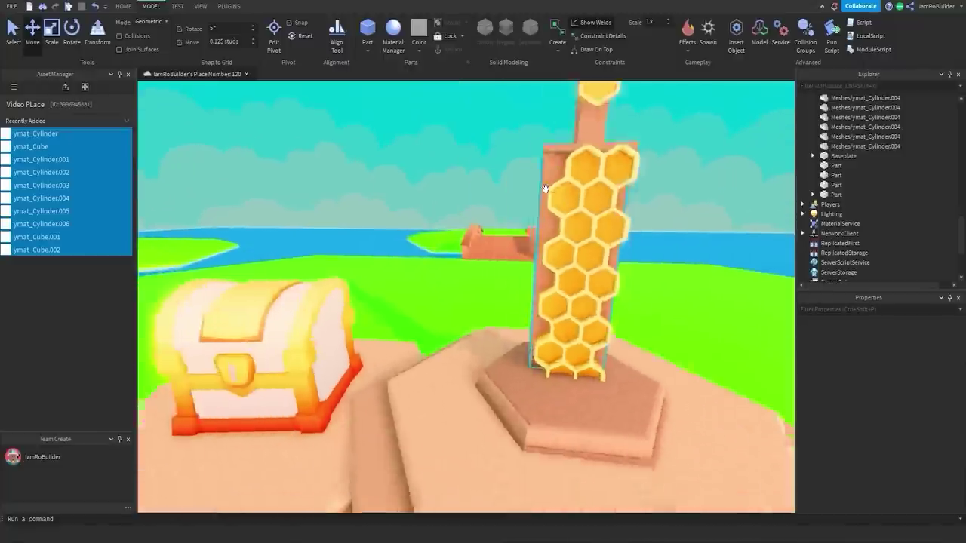
{"action": "key", "text": "w"}
{"action": "key", "text": "d"}
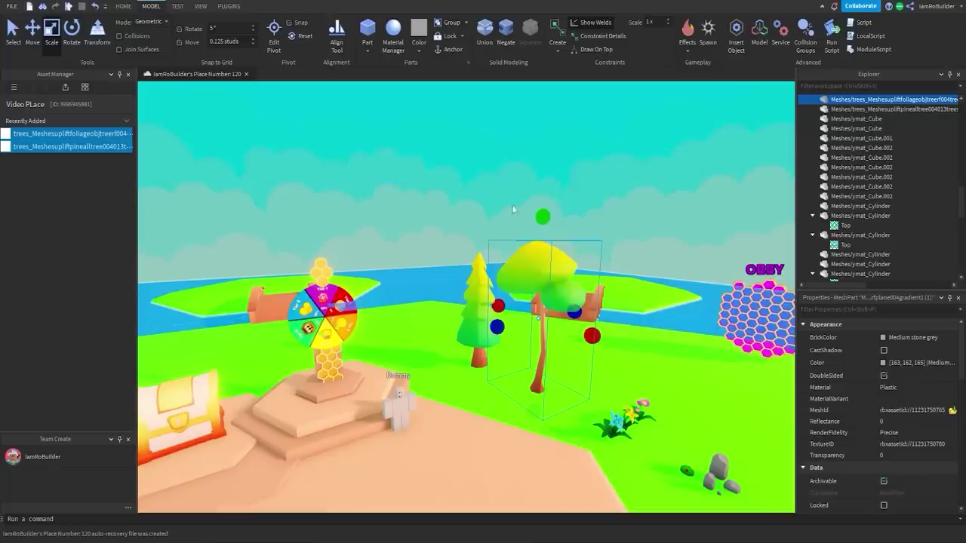
{"action": "key", "text": "w"}
{"action": "key", "text": "s"}
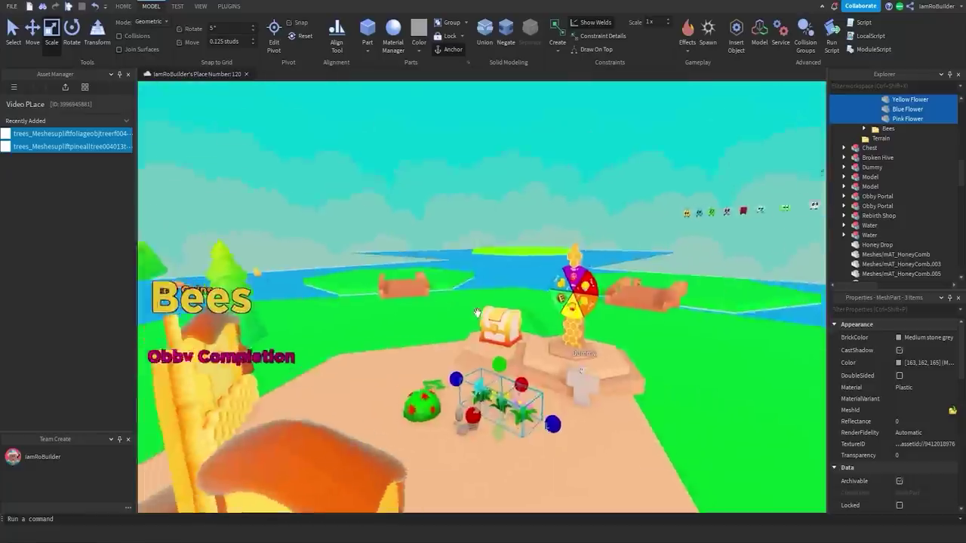
{"action": "right_click_drag", "start_coordinate": [477, 314], "coordinate": [477, 312]}
{"action": "left_click", "coordinate": [477, 313]}
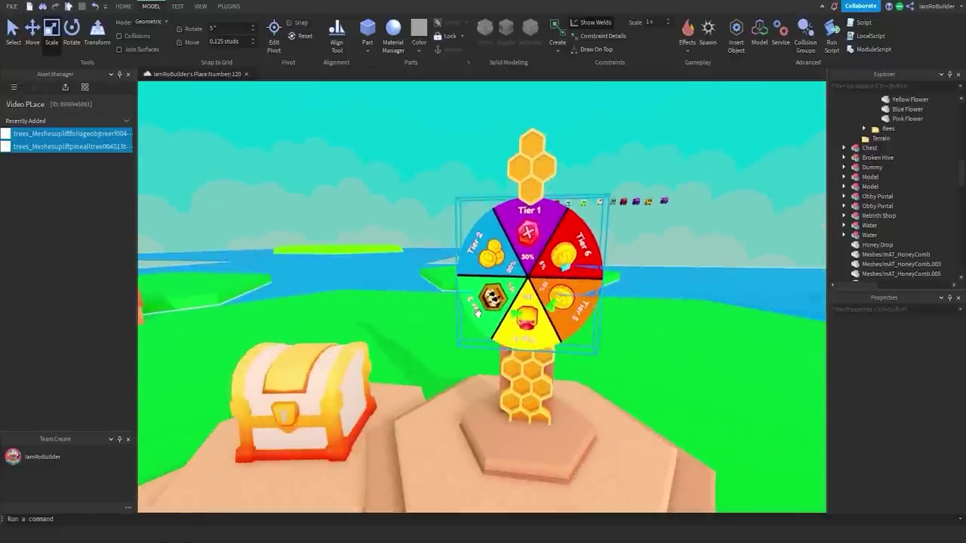
{"action": "right_click_drag", "start_coordinate": [481, 277], "coordinate": [483, 286]}
{"action": "scroll", "coordinate": [477, 274], "scroll_direction": "down", "scroll_amount": 5}
{"action": "scroll", "coordinate": [476, 325], "scroll_direction": "up", "scroll_amount": 5}
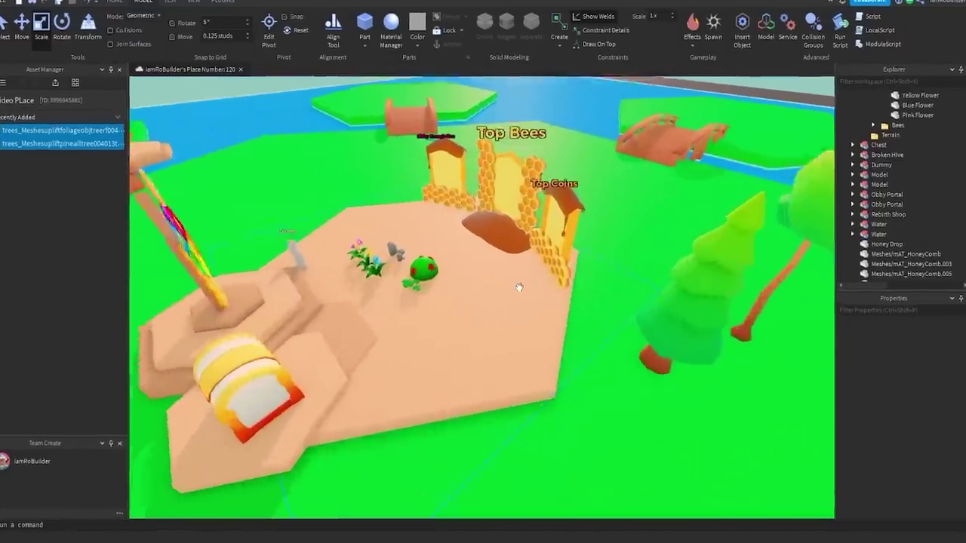
- Start Brushtool and paint the two tree meshes across the grass with random scale factors from 0.5 to 1.5
{"action": "left_click", "coordinate": [228, 6]}
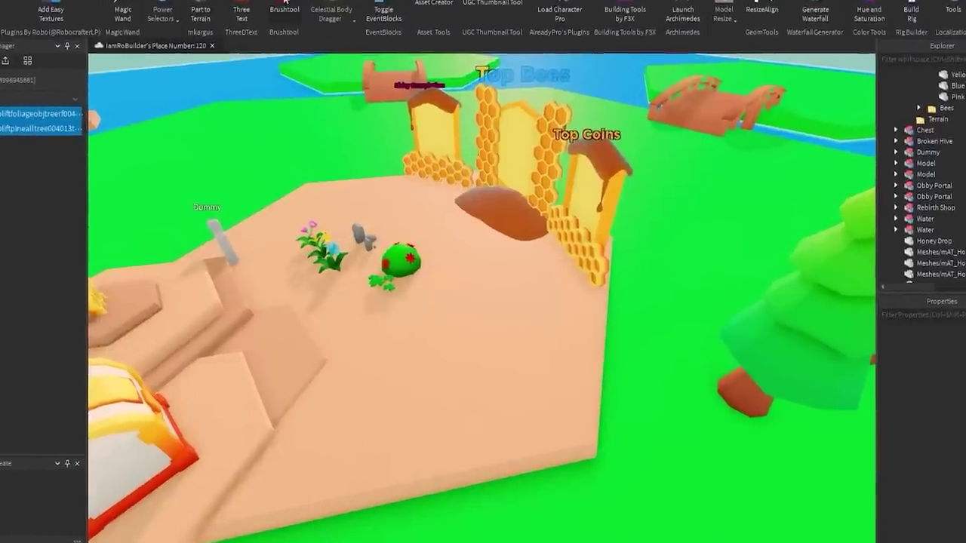
{"action": "left_click", "coordinate": [290, 16]}
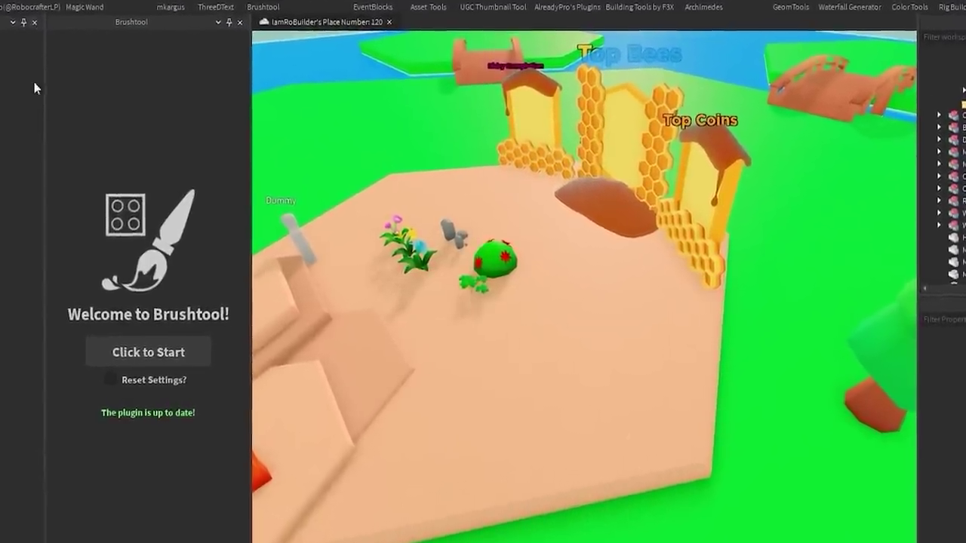
{"action": "left_click", "coordinate": [155, 347]}
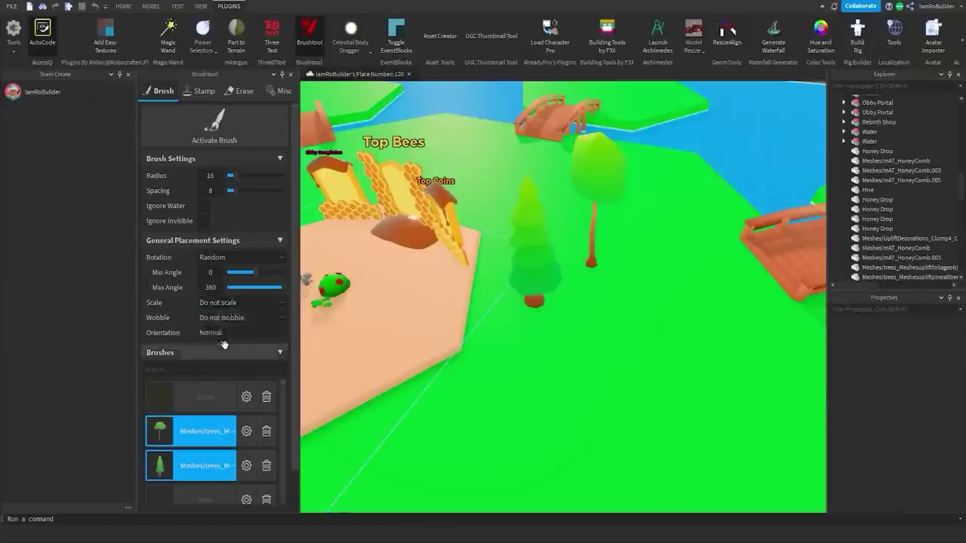
{"action": "left_click_drag", "start_coordinate": [232, 317], "coordinate": [229, 318]}
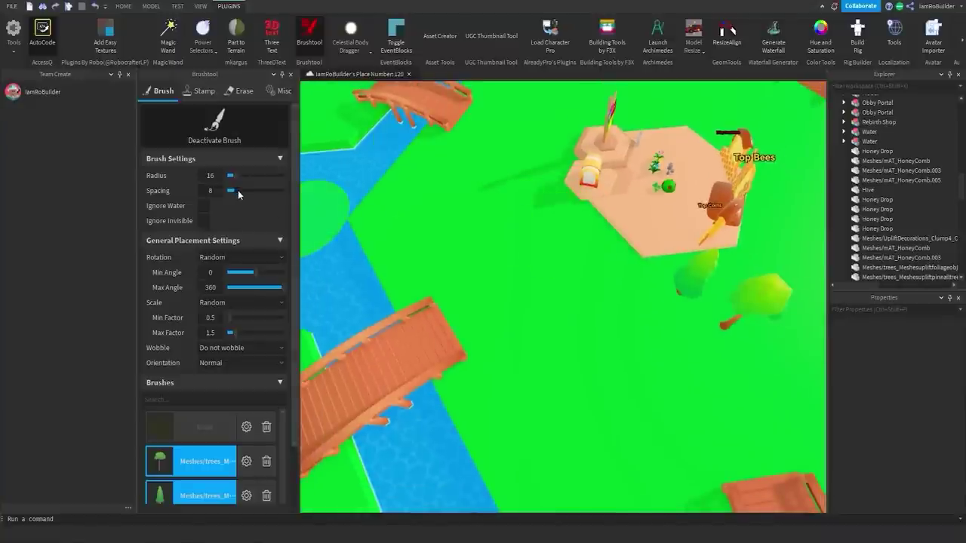
{"action": "scroll", "coordinate": [452, 228], "scroll_direction": "down", "scroll_amount": 3}
{"action": "left_click_drag", "start_coordinate": [443, 245], "coordinate": [502, 204]}
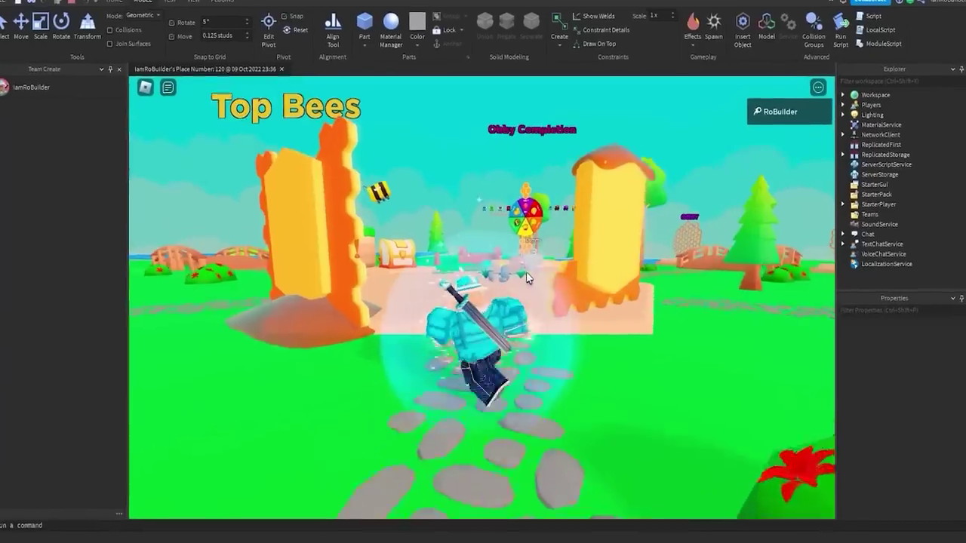
- Walk the character through the play test past the leaderboards, flowers, chest, stone paths and cylindrical grassy hill
{"action": "key", "text": "w"}
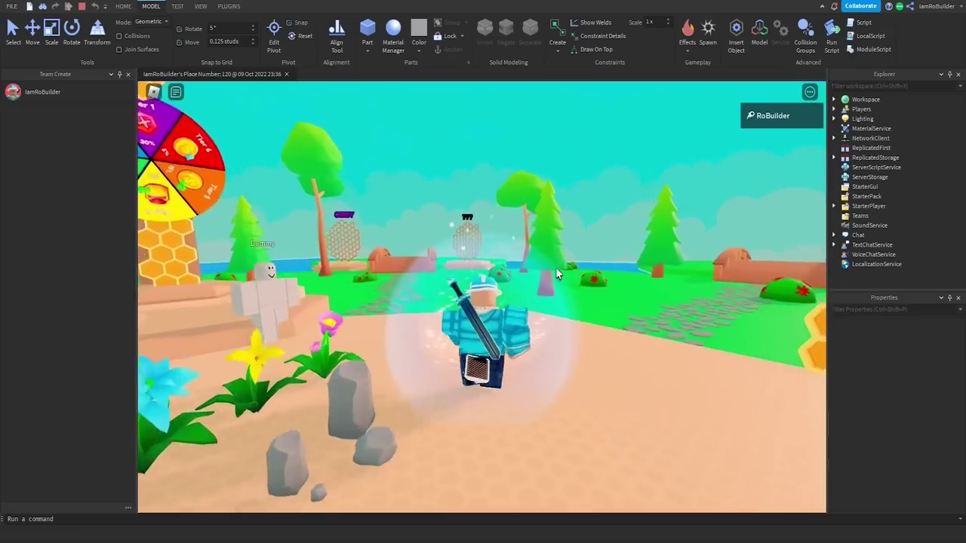
{"action": "right_click_drag", "start_coordinate": [576, 274], "coordinate": [508, 231]}
{"action": "key", "text": "w"}
{"action": "key", "text": "w"}
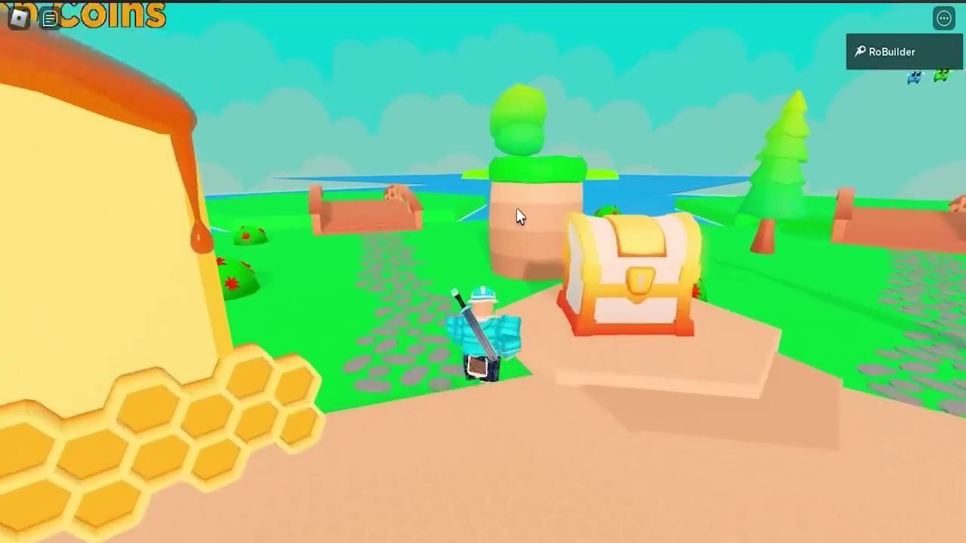
{"action": "key", "text": "w"}
{"action": "right_click_drag", "start_coordinate": [516, 216], "coordinate": [493, 223]}
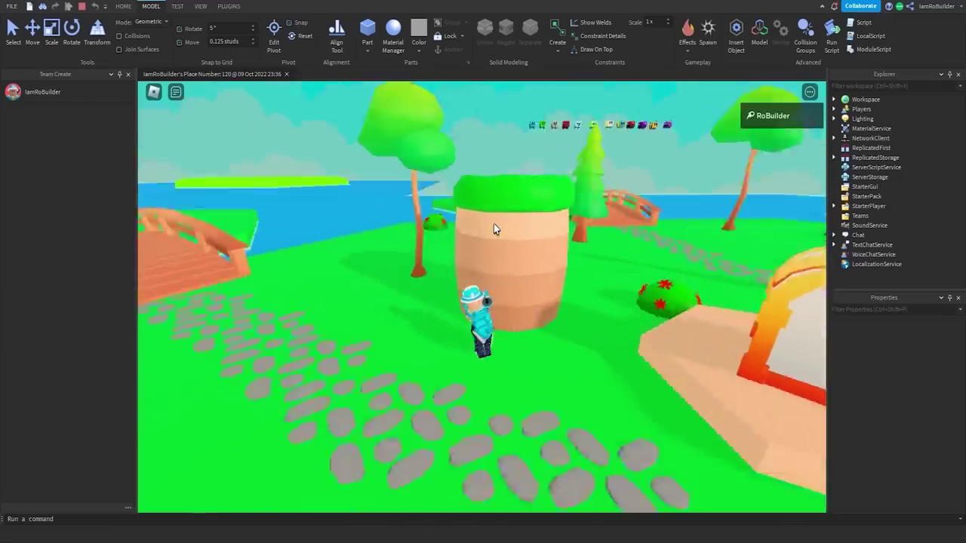
{"action": "key", "text": "w"}
{"action": "key", "text": "w"}
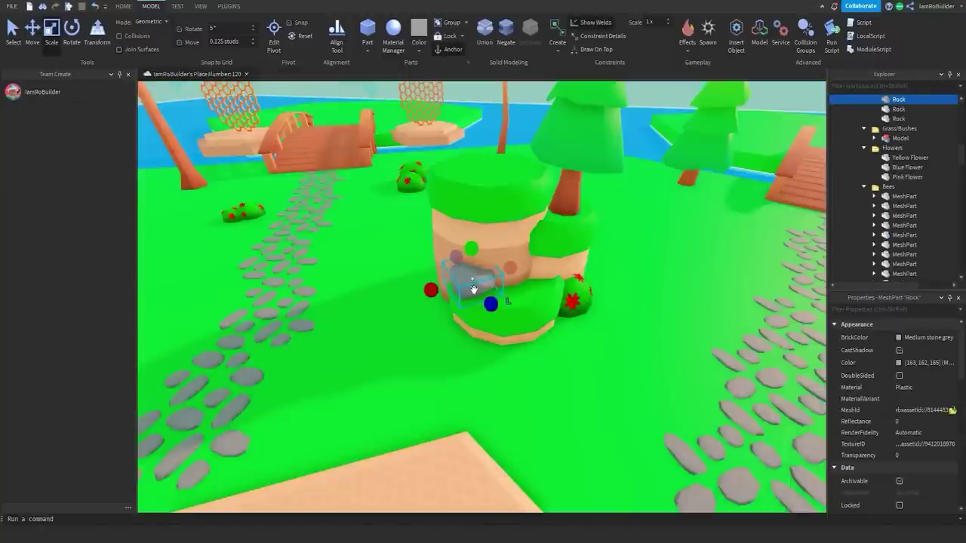
- Decorate the tiered grassy hill with a rock set into its lower tier and the clover patch on its top
{"action": "scroll", "coordinate": [473, 289], "scroll_direction": "up", "scroll_amount": 2}
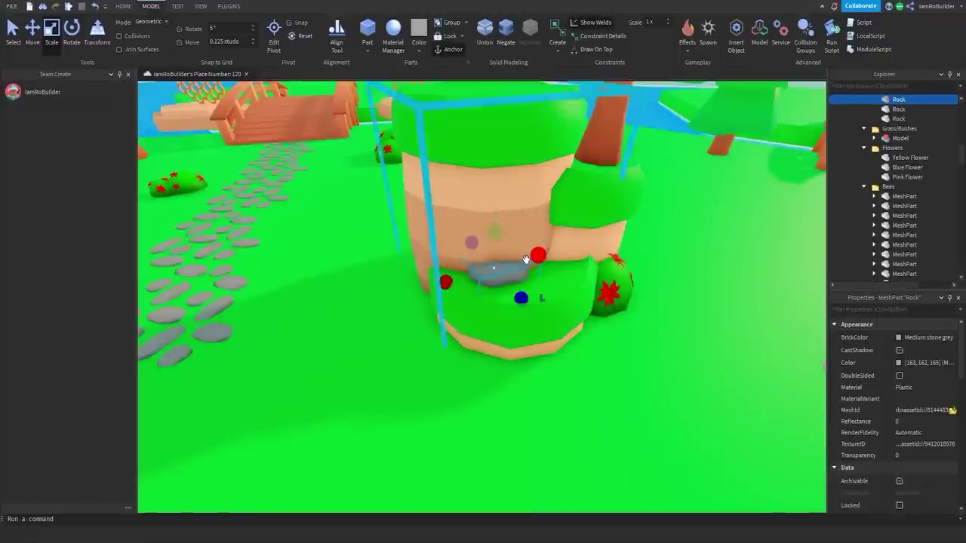
{"action": "scroll", "coordinate": [526, 259], "scroll_direction": "down", "scroll_amount": 5}
{"action": "right_click_drag", "start_coordinate": [526, 259], "coordinate": [526, 259]}
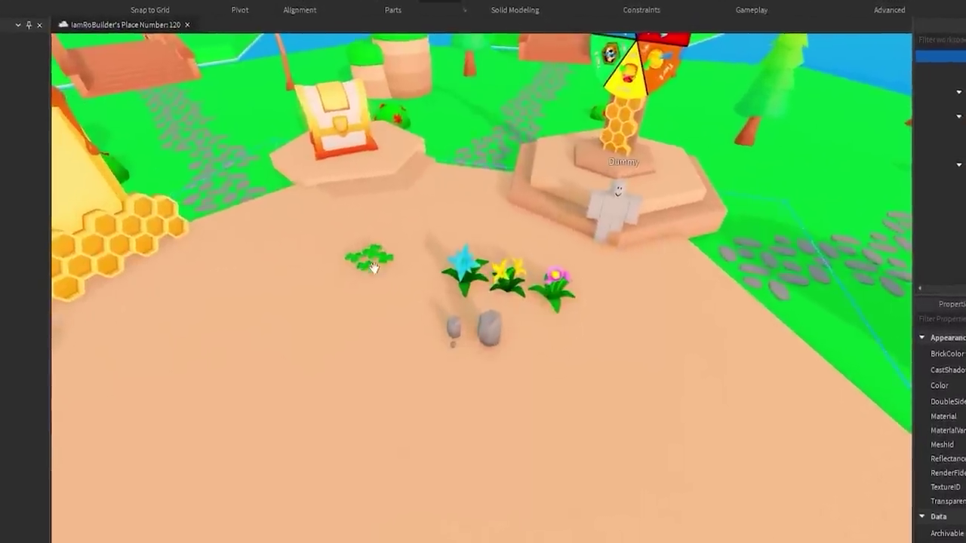
{"action": "left_click", "coordinate": [372, 267]}
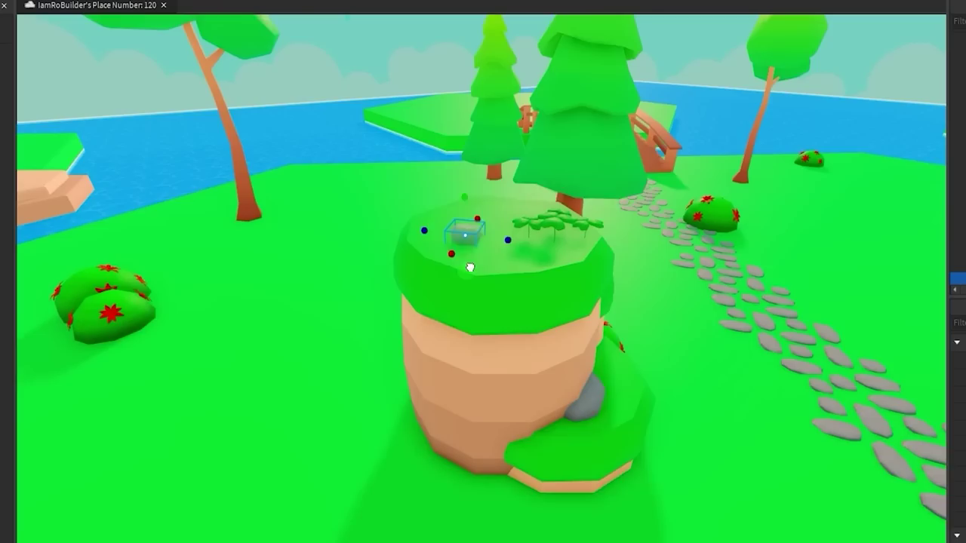
{"action": "scroll", "coordinate": [466, 242], "scroll_direction": "down", "scroll_amount": 5}
{"action": "right_click_drag", "start_coordinate": [467, 242], "coordinate": [466, 242]}
{"action": "scroll", "coordinate": [461, 234], "scroll_direction": "down", "scroll_amount": 3}
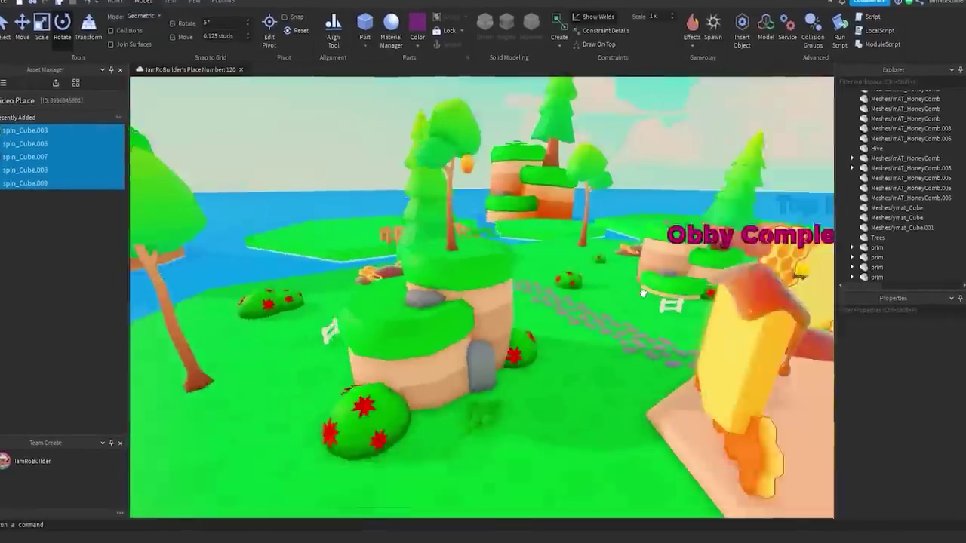
- Examine the decorated main island, the prize wheel with its arrows, the ??? and OBBY portals, and the shop island's hive stage and purchase pads
{"action": "key", "text": "w"}
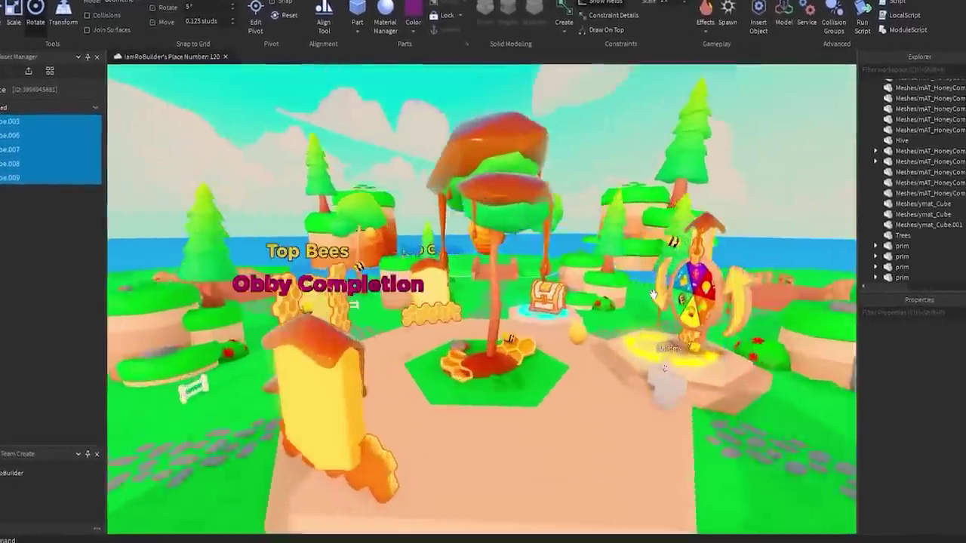
{"action": "key", "text": "w"}
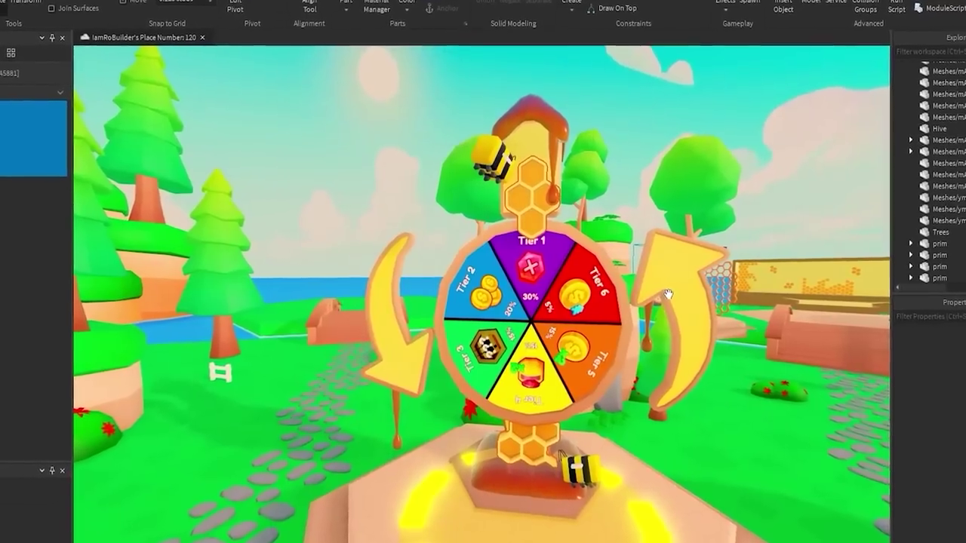
{"action": "left_click", "coordinate": [668, 295]}
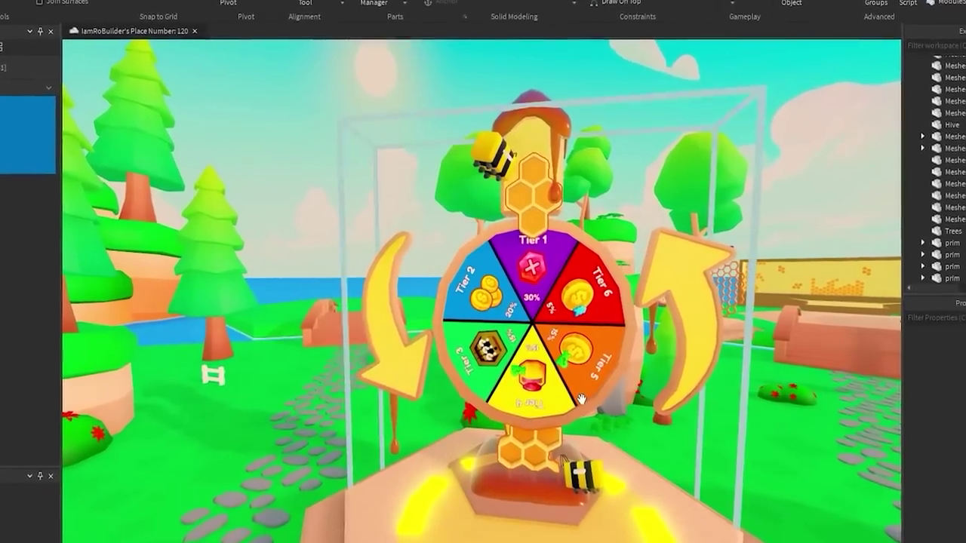
{"action": "right_click_drag", "start_coordinate": [639, 400], "coordinate": [582, 358]}
{"action": "key", "text": "s"}
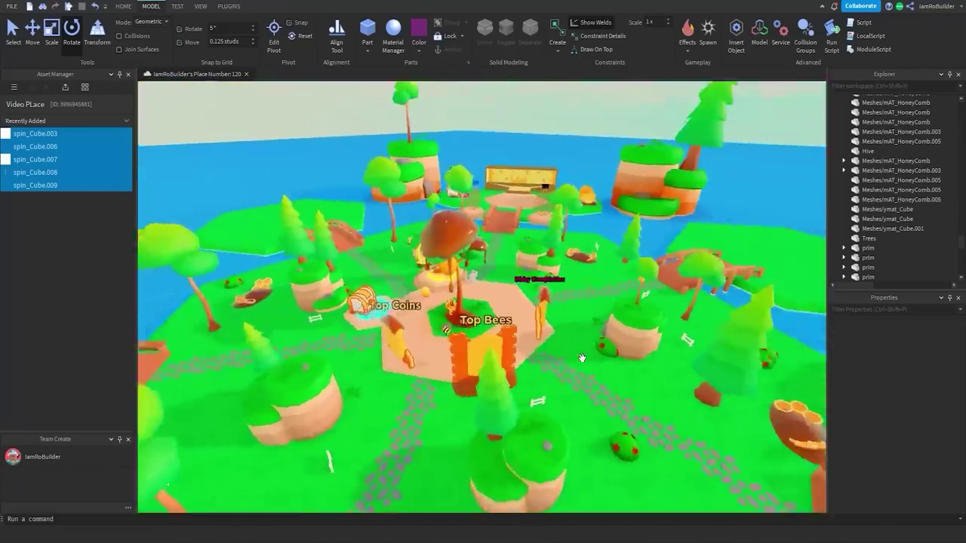
{"action": "scroll", "coordinate": [582, 359], "scroll_direction": "down", "scroll_amount": 5}
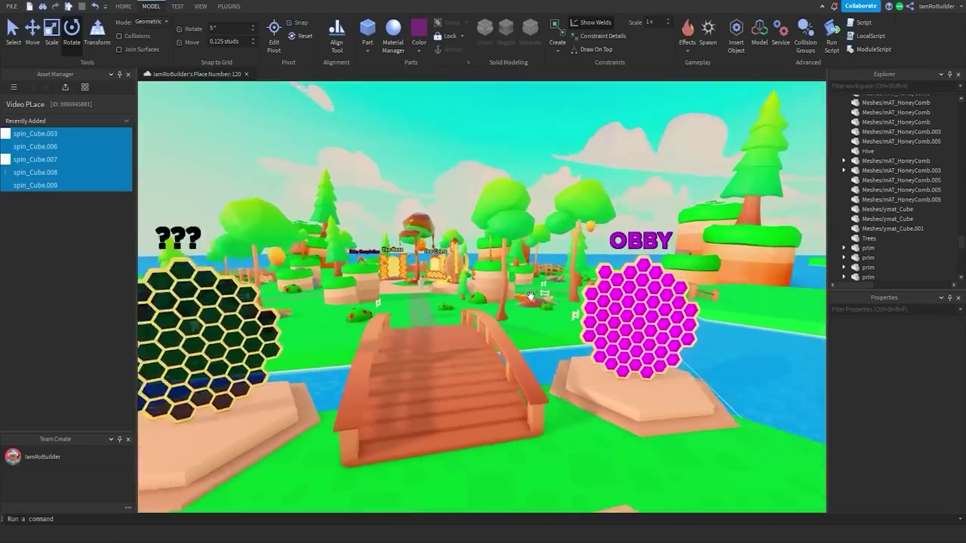
{"action": "right_click_drag", "start_coordinate": [531, 296], "coordinate": [531, 296]}
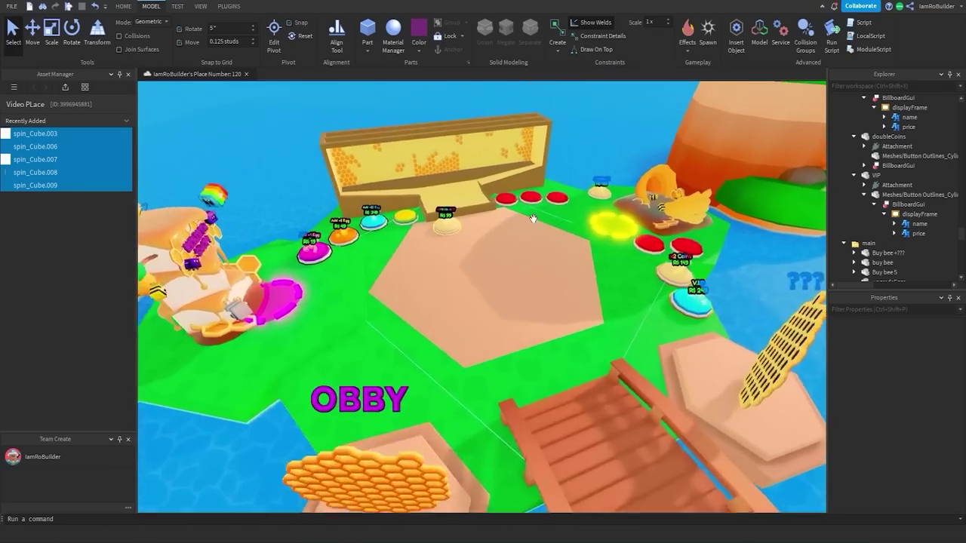
{"action": "right_click_drag", "start_coordinate": [533, 219], "coordinate": [532, 219]}
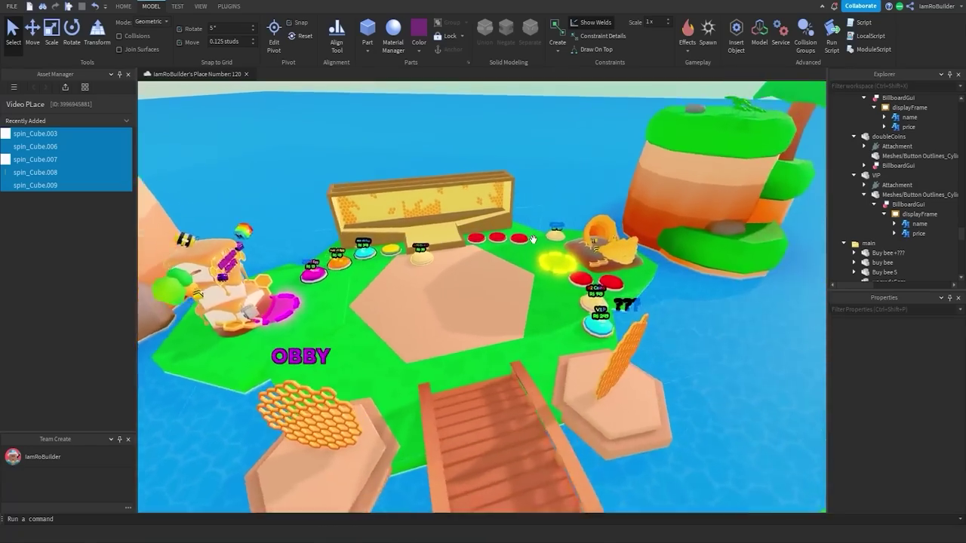
{"action": "right_click_drag", "start_coordinate": [548, 243], "coordinate": [584, 265]}
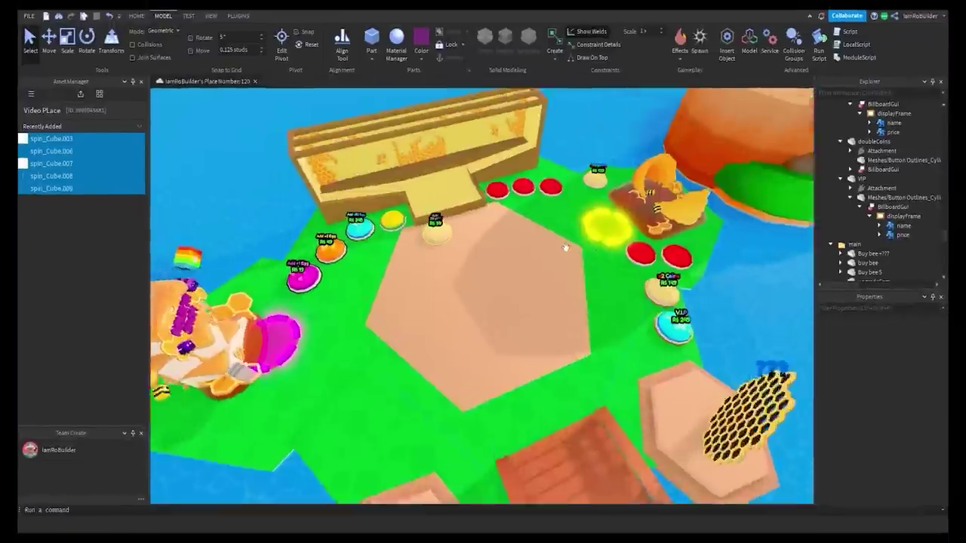
{"action": "right_click_drag", "start_coordinate": [628, 231], "coordinate": [650, 253]}
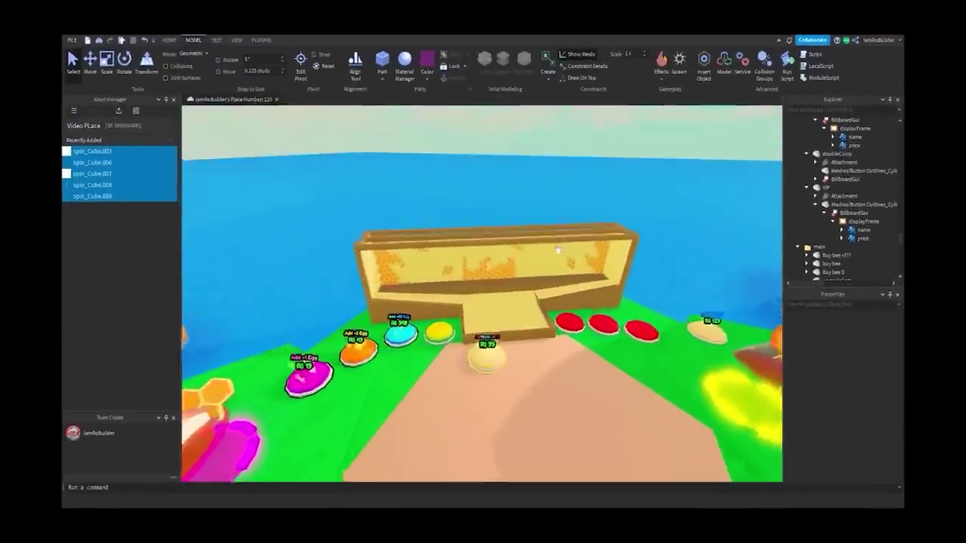
{"action": "scroll", "coordinate": [622, 262], "scroll_direction": "up", "scroll_amount": 5}
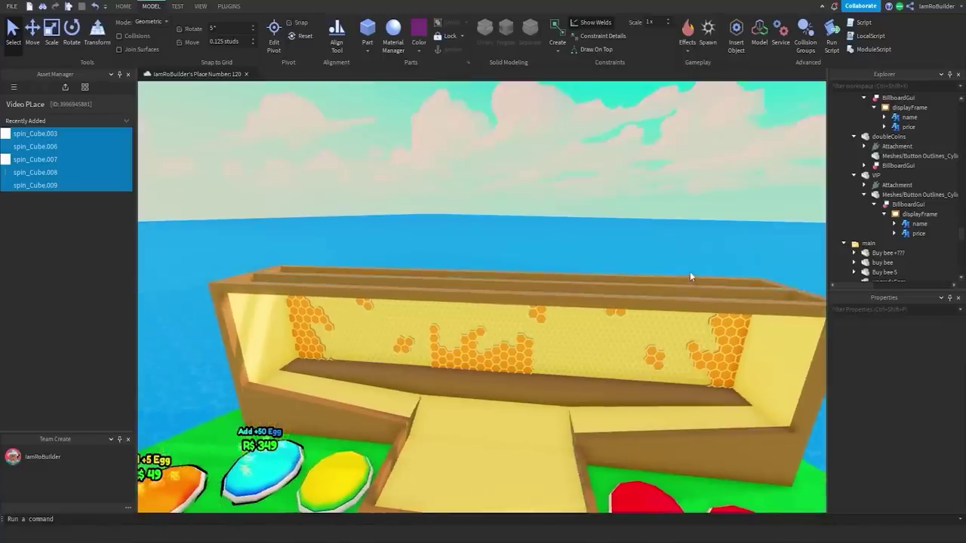
- Start a play test of the whole bee map with its red-roofed hive stage and bridged islands
{"action": "mouse_move", "coordinate": [690, 276]}
{"action": "right_mouse_down"}
{"action": "mouse_move", "coordinate": [700, 266]}
{"action": "mouse_move", "coordinate": [692, 266]}
{"action": "right_mouse_up"}
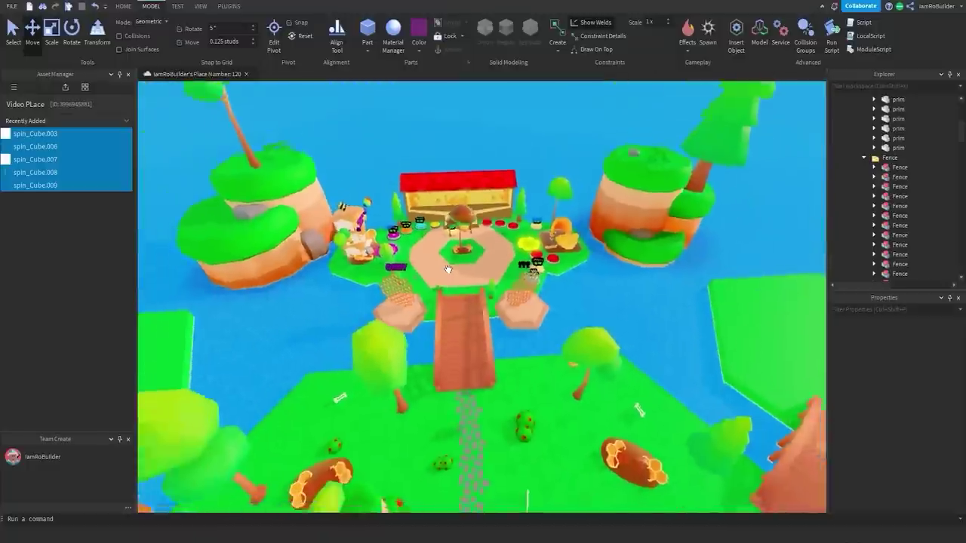
{"action": "scroll", "coordinate": [910, 147], "scroll_direction": "up", "scroll_amount": 5}
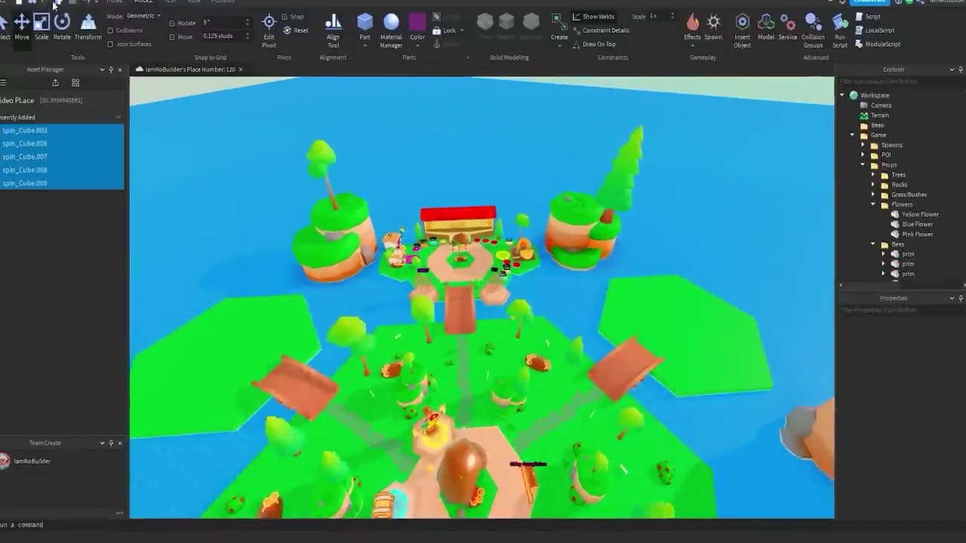
{"action": "left_click", "coordinate": [833, 98]}
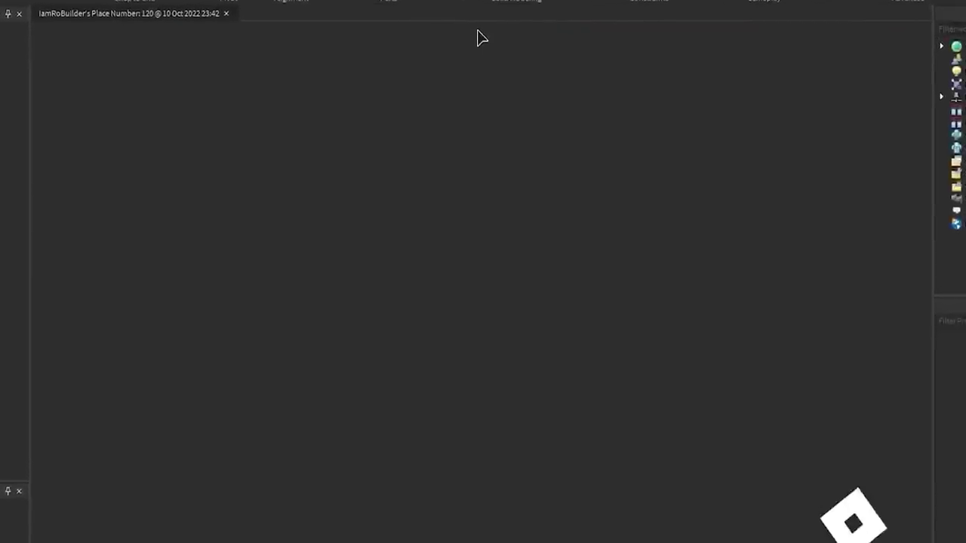